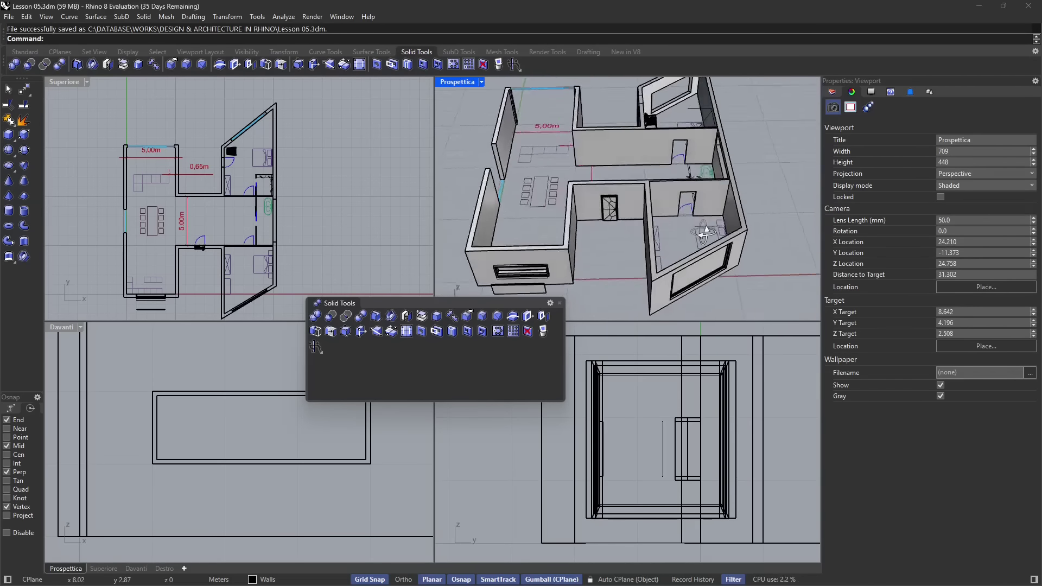
Examine the house model in perspective from several angles, including the entrance door, the armchair and the large window in the slanted wall
left_click_drag(705, 220, 660, 233)
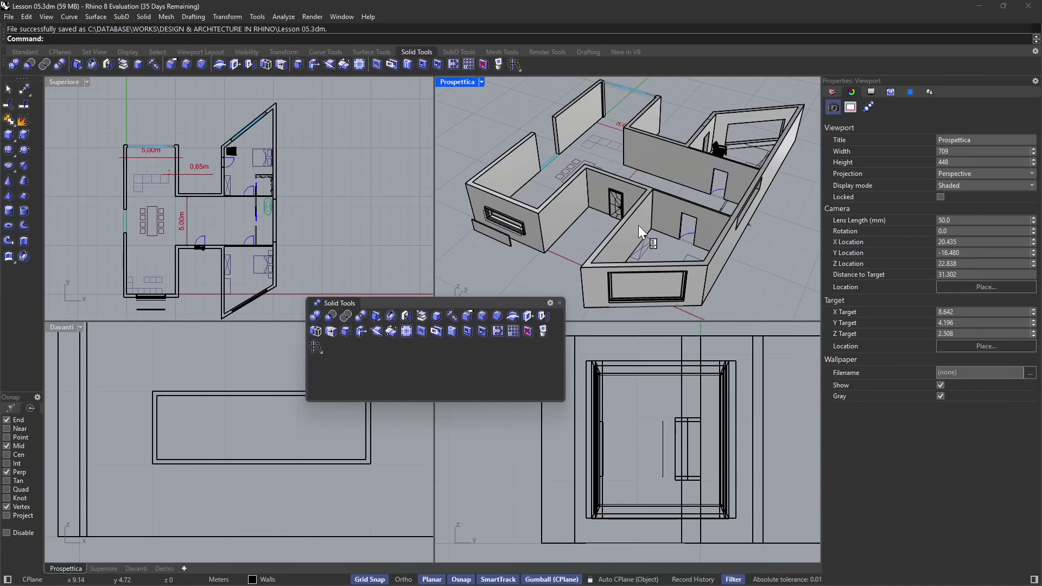
left_click_drag(640, 232, 692, 218)
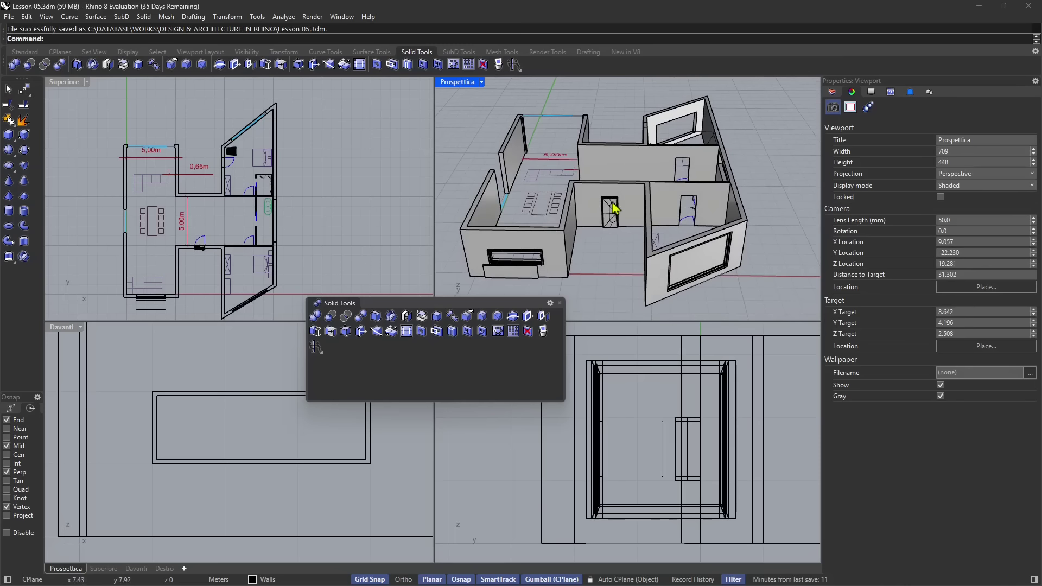
scroll(613, 208, "up", 15)
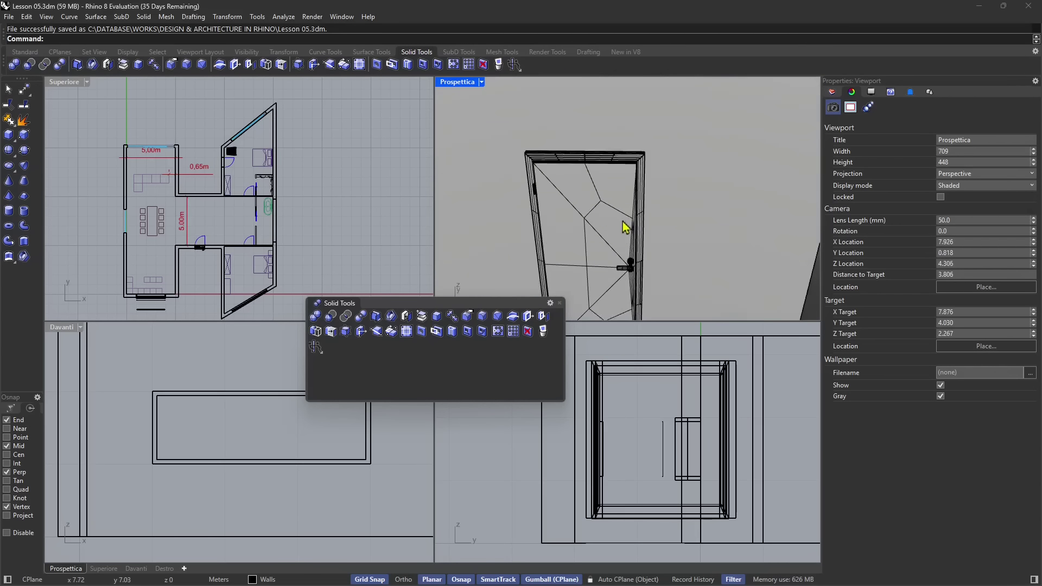
scroll(648, 232, "up", 3)
left_click(594, 228)
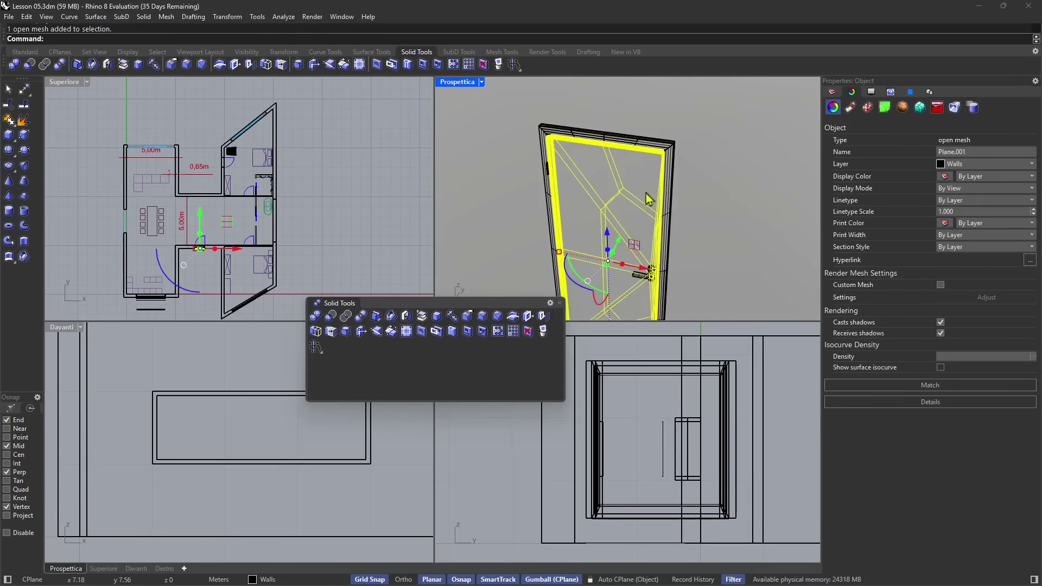
scroll(586, 241, "down", 5)
key("Escape")
scroll(639, 216, "up", 10)
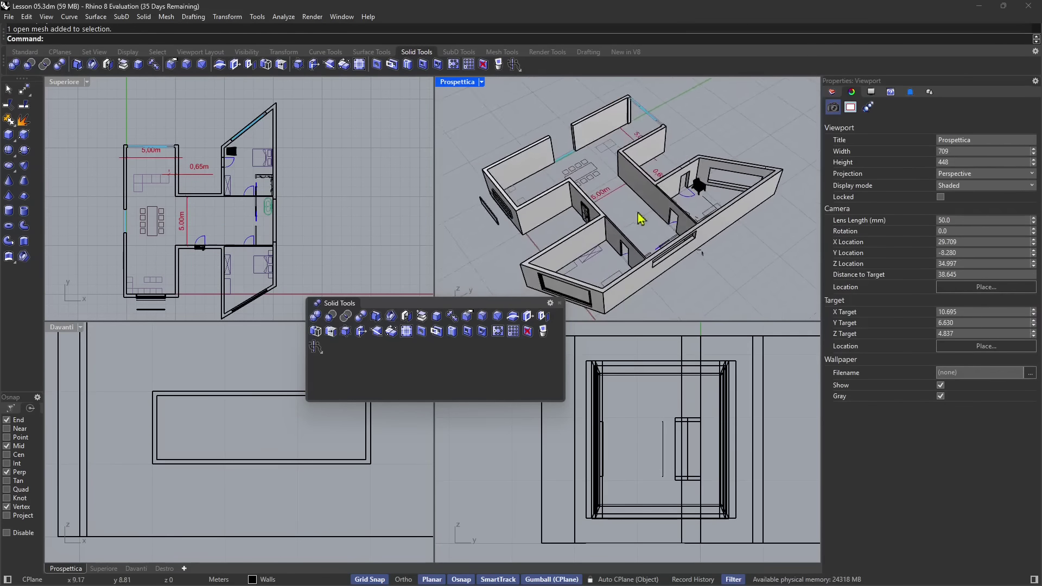
scroll(578, 188, "up", 5)
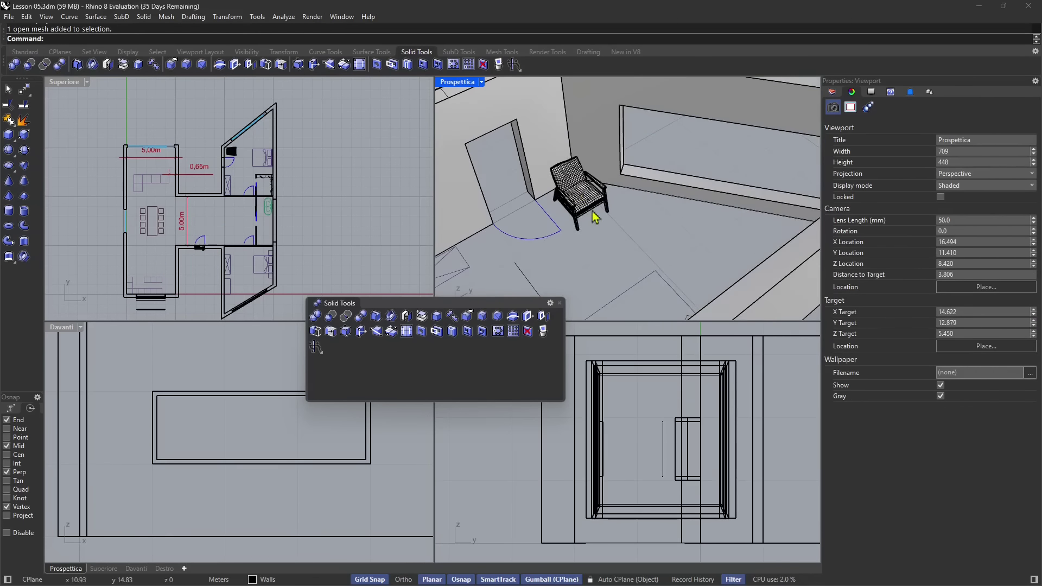
scroll(594, 217, "down", 10)
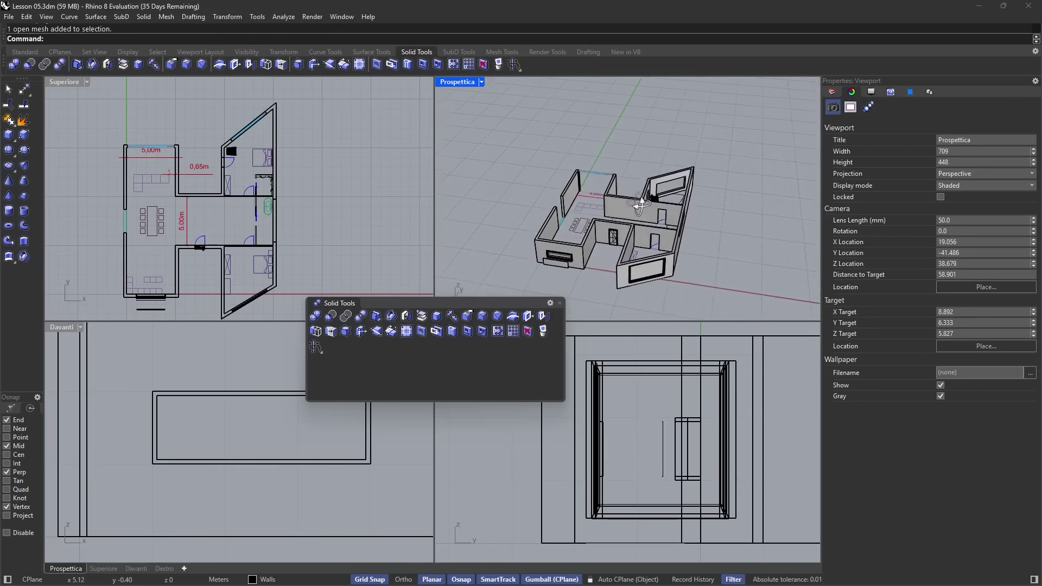
left_click_drag(640, 206, 682, 258)
scroll(627, 239, "up", 4)
scroll(656, 263, "up", 5)
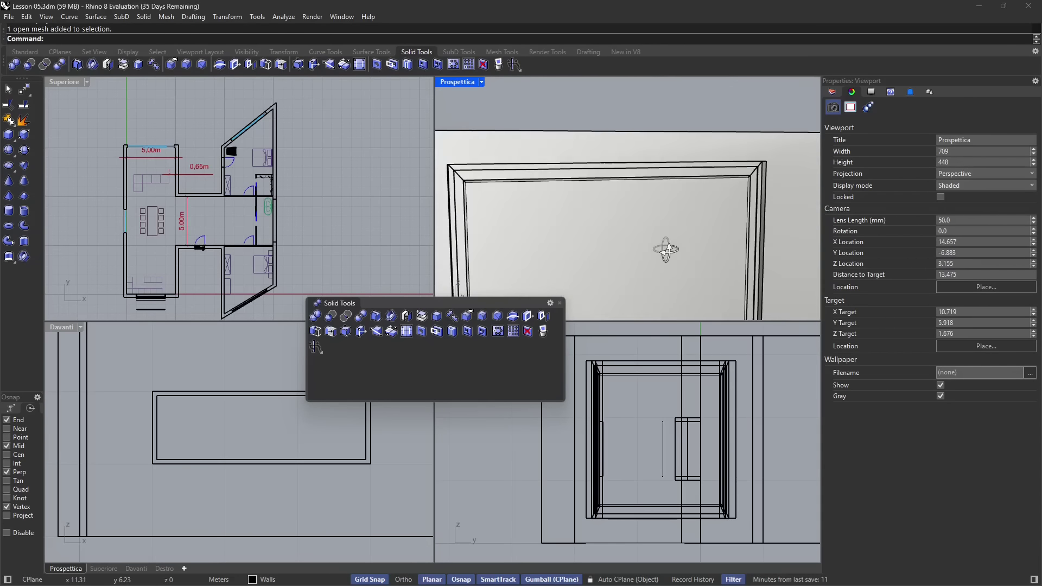
left_click(760, 183)
scroll(745, 219, "down", 5)
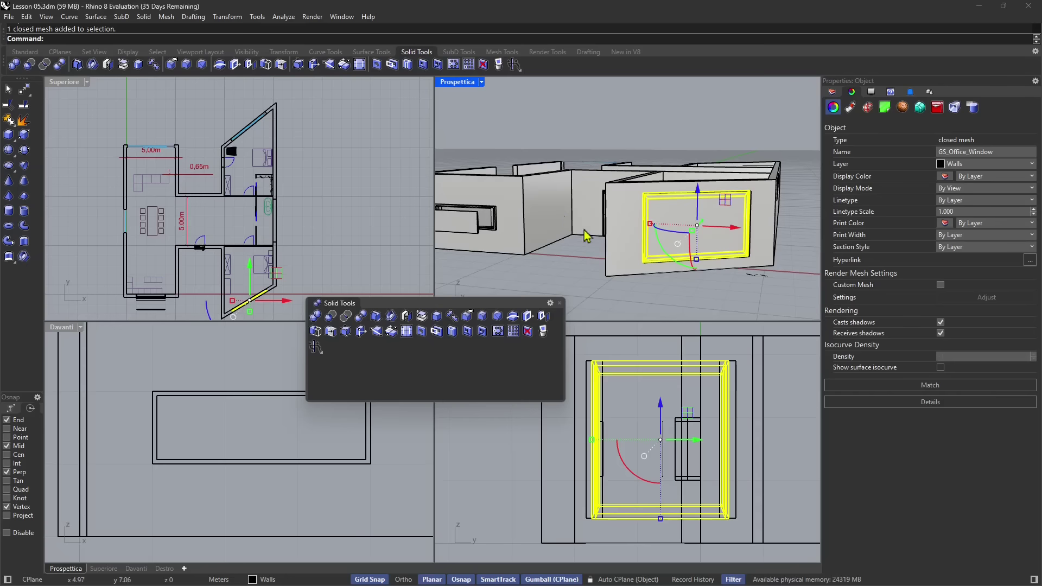
Move the loose rectangular glass panel into the window frame in the living area's front wall
left_click_drag(586, 235, 632, 221)
scroll(634, 249, "up", 5)
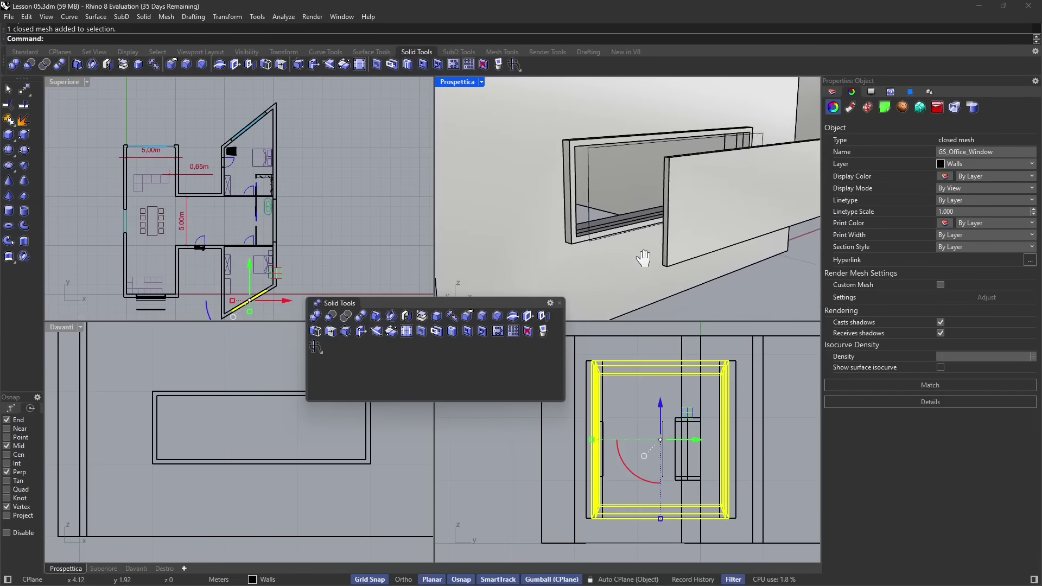
left_click(657, 242)
scroll(667, 250, "down", 6)
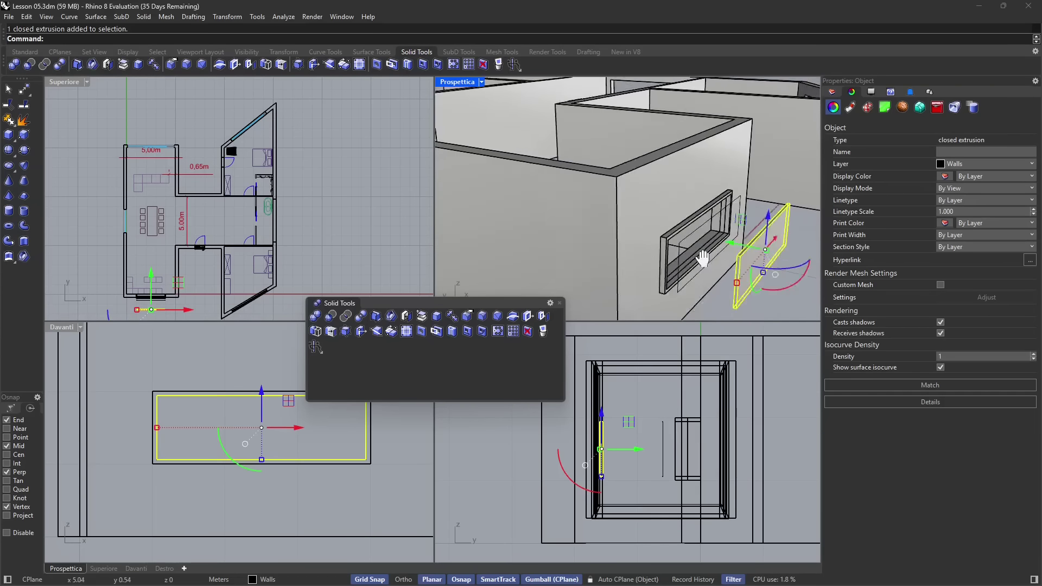
left_click_drag(702, 260, 671, 240)
left_click(639, 157)
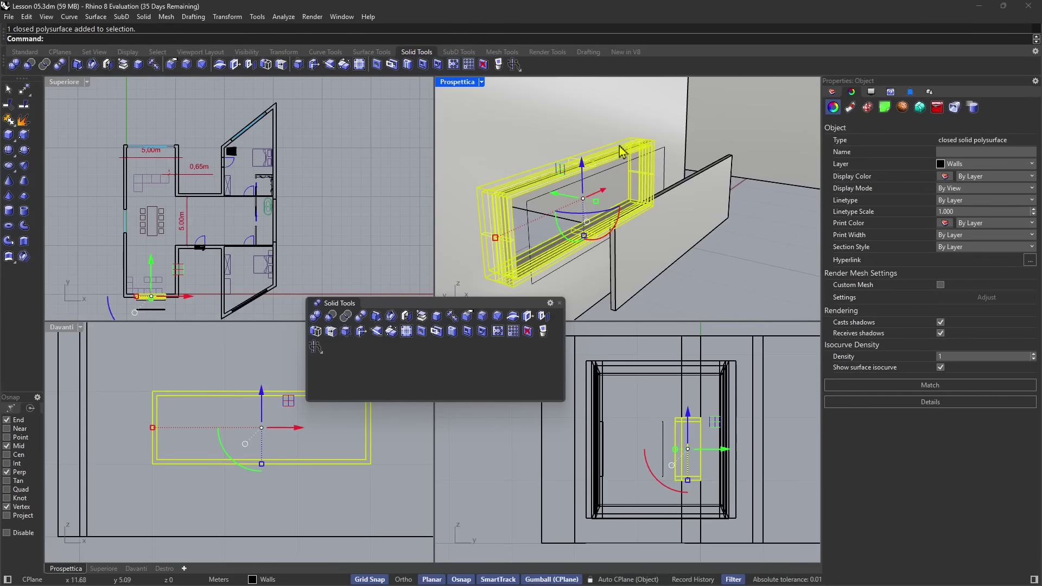
left_click(675, 223)
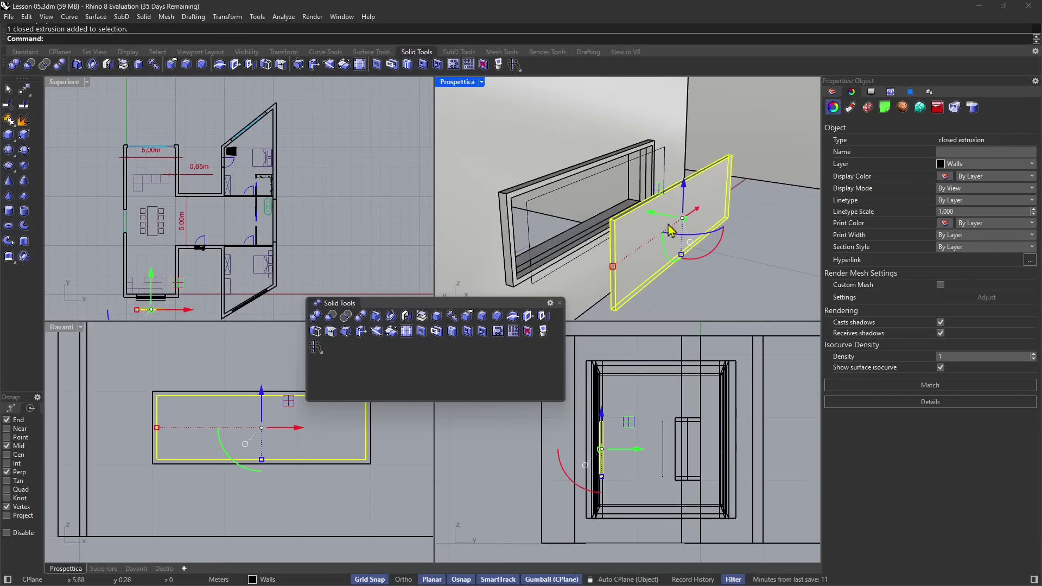
left_click_drag(655, 217, 564, 191)
left_click(724, 279)
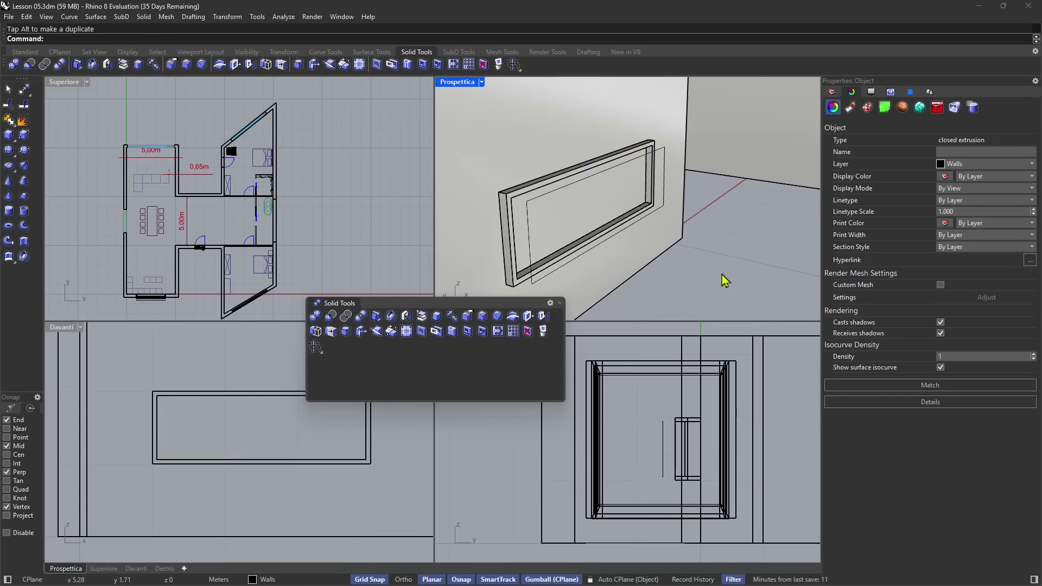
Assign the living area window's glass panel to the Windows layer and make that layer current
scroll(666, 242, "down", 5)
left_click_drag(666, 242, 528, 260)
left_click(525, 257)
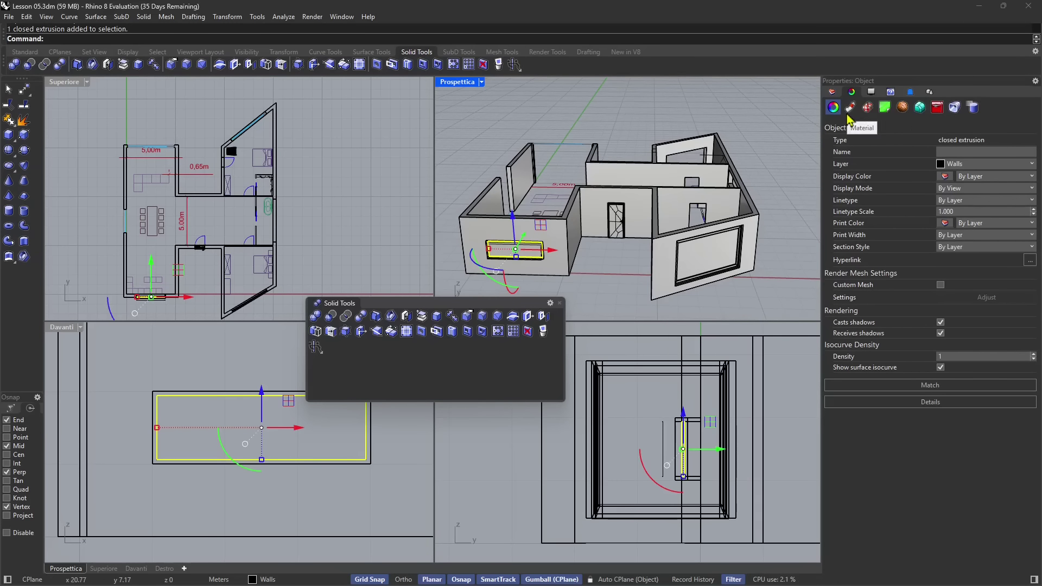
left_click(833, 93)
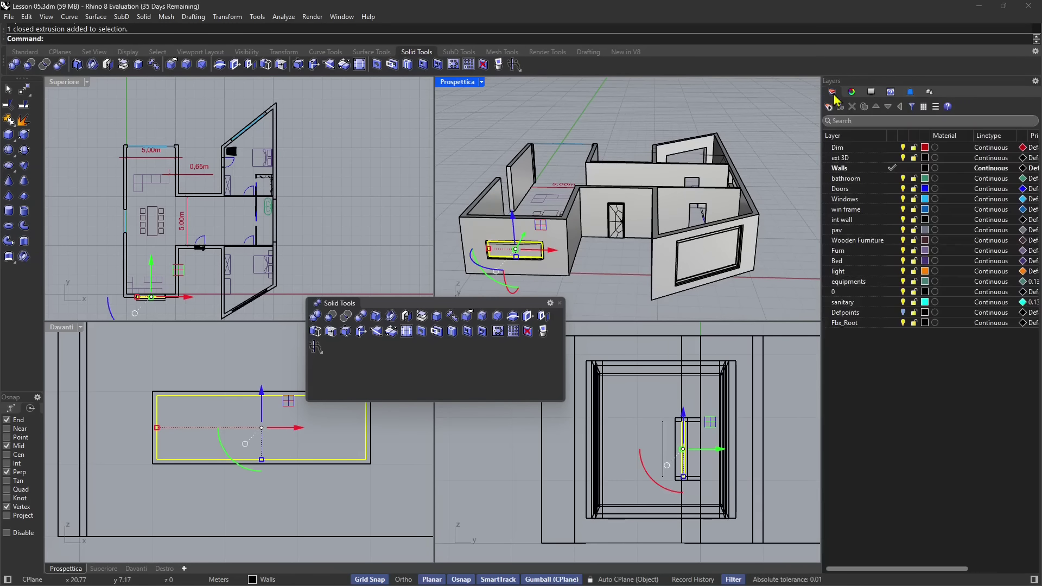
left_click(850, 200)
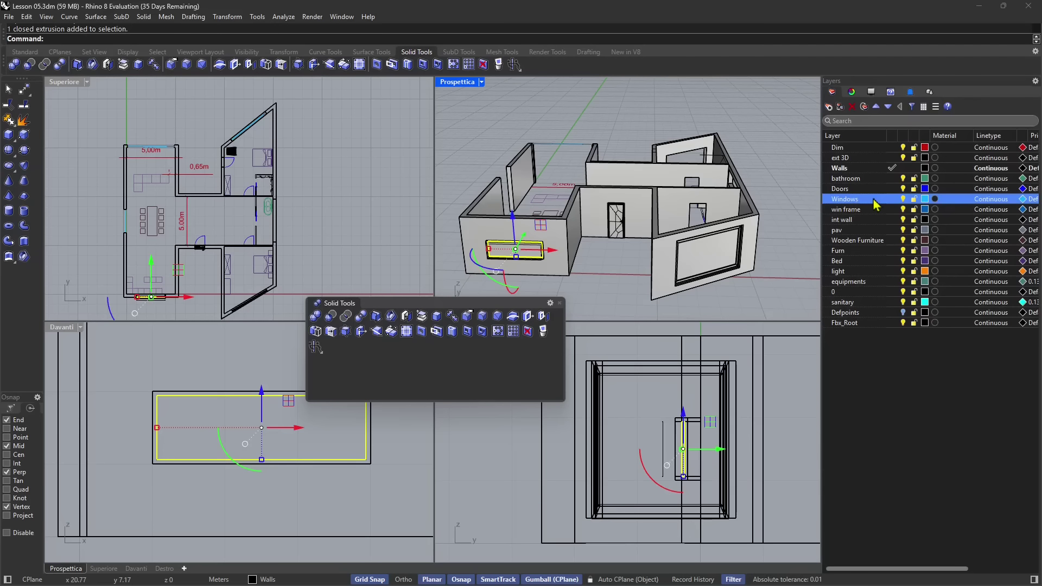
right_click(846, 199)
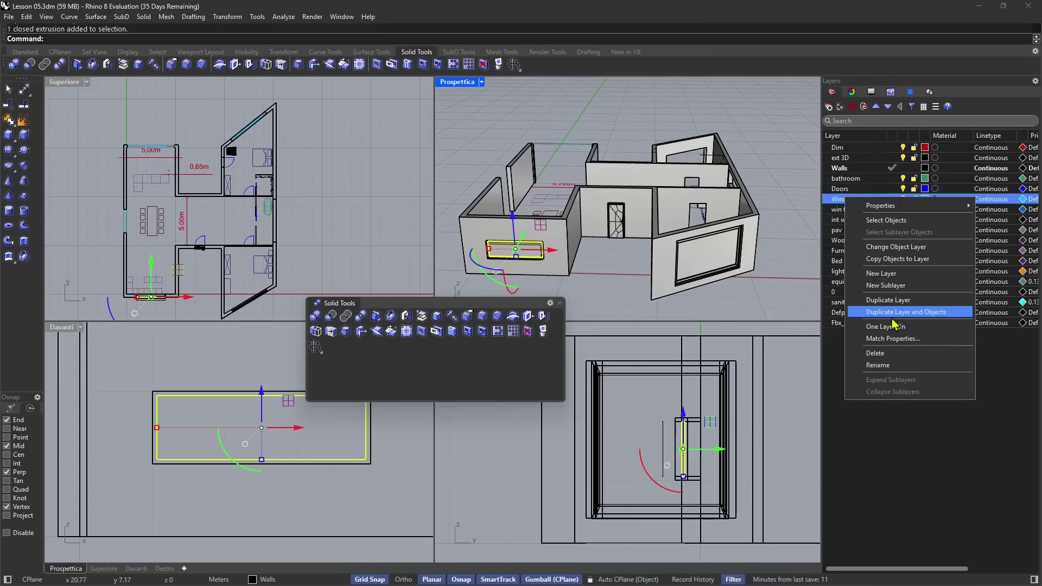
key("Escape")
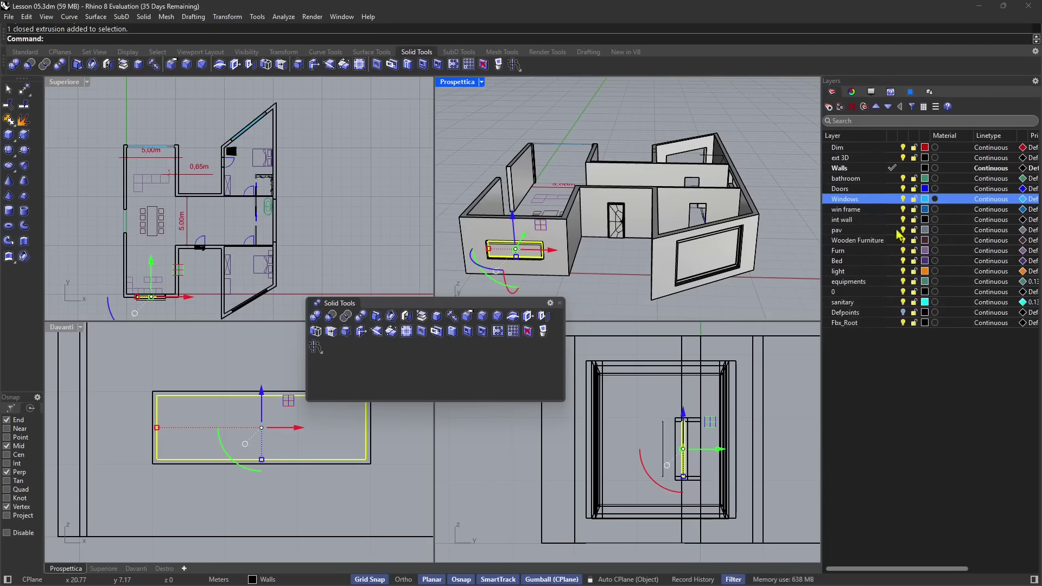
left_click(892, 199)
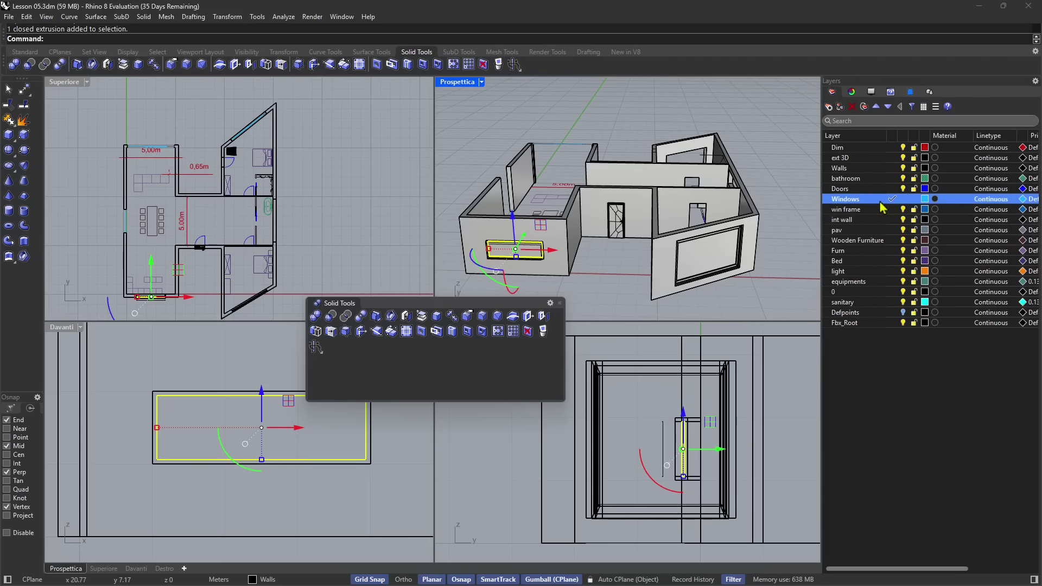
key("Escape")
scroll(520, 247, "up", 5)
left_click_drag(545, 239, 669, 222)
scroll(669, 221, "up", 4)
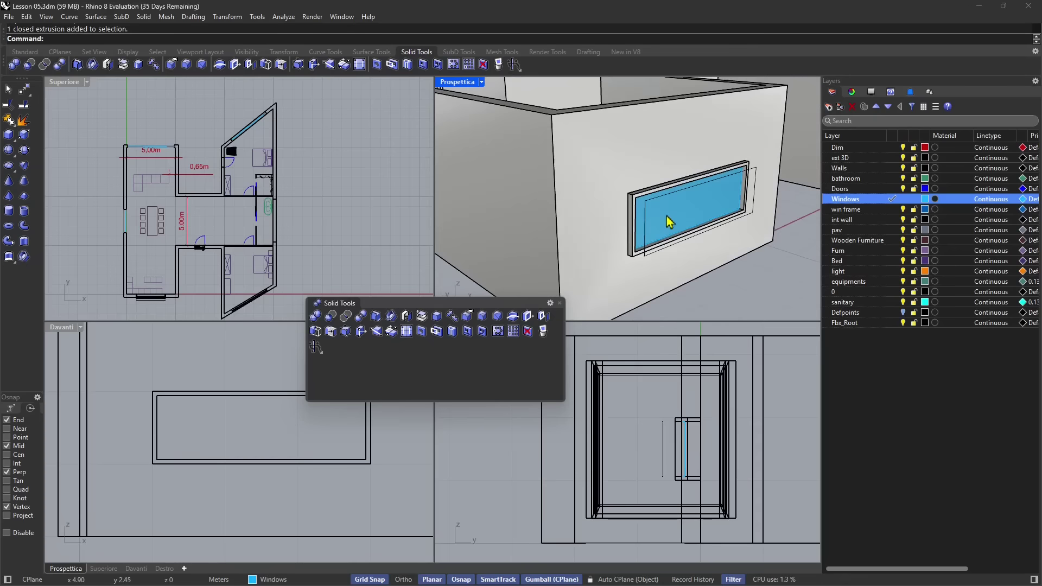
Select the frame around the blue glass panel and create a layer named framing with a dark grey colour
left_click(639, 204)
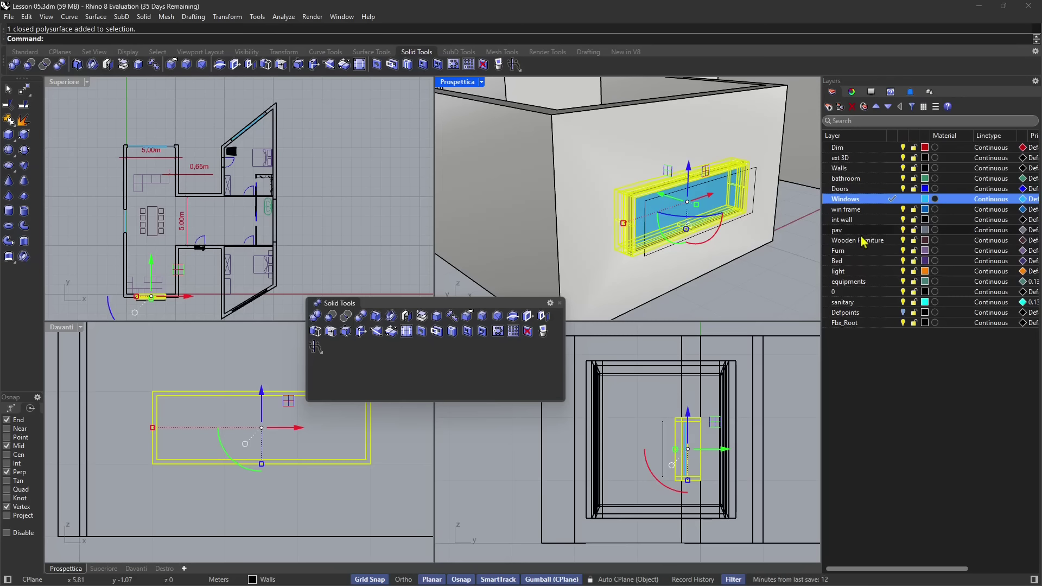
left_click(828, 109)
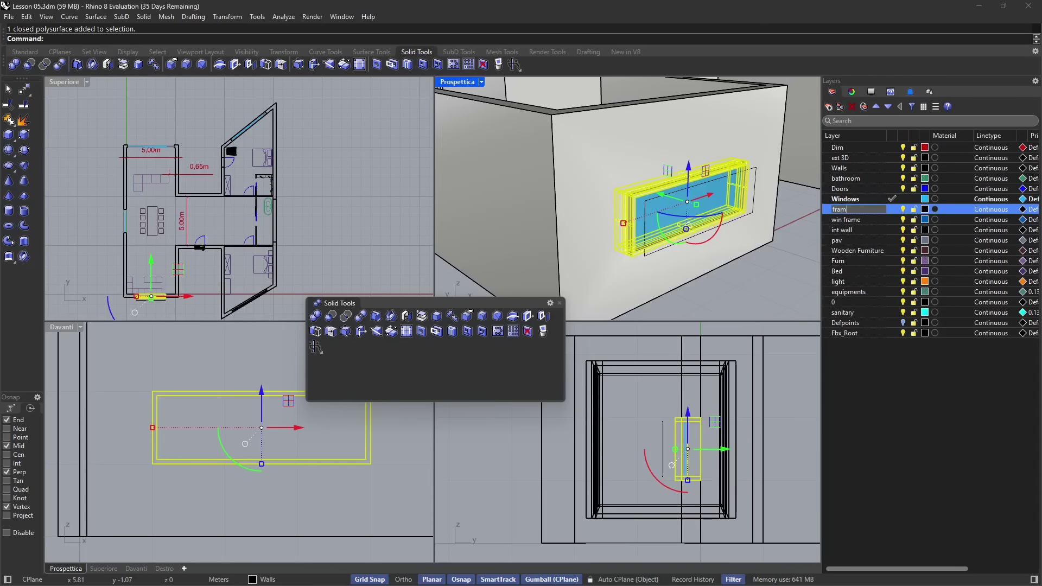
type("framing")
key("Return")
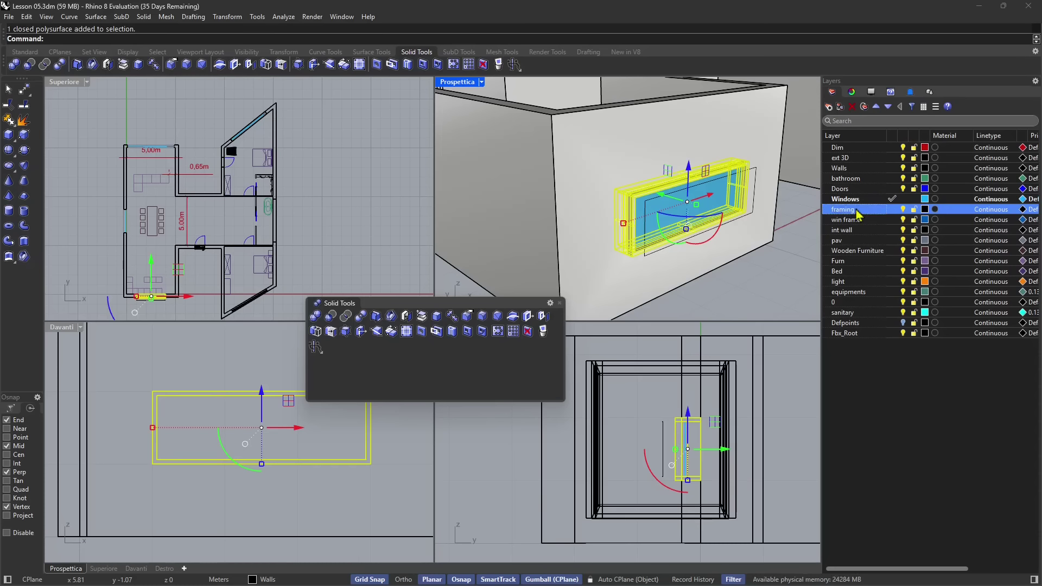
left_click(924, 210)
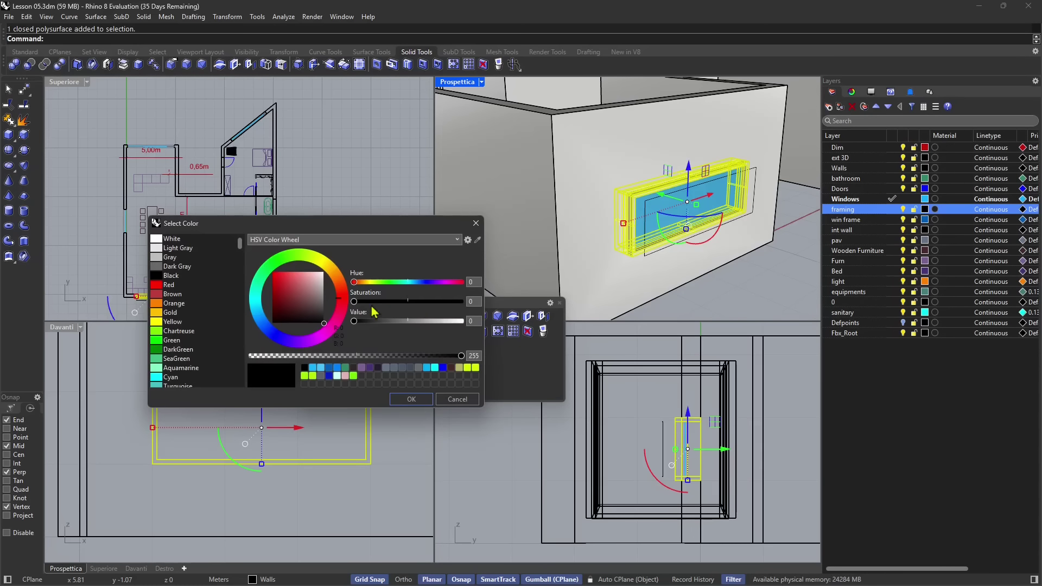
left_click(410, 400)
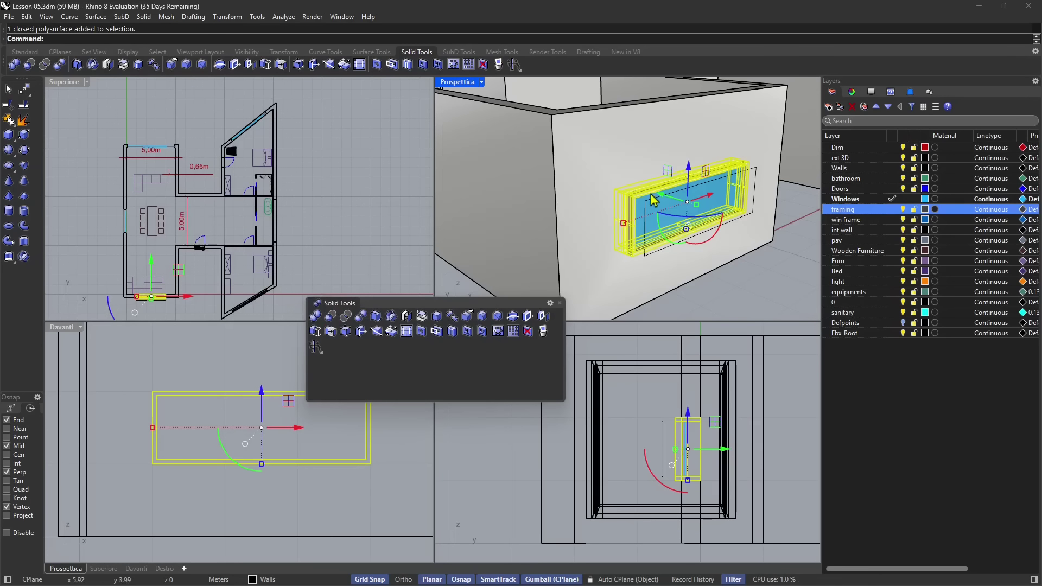
Change the selected window frame's layer to framing and make that layer current
right_click(842, 211)
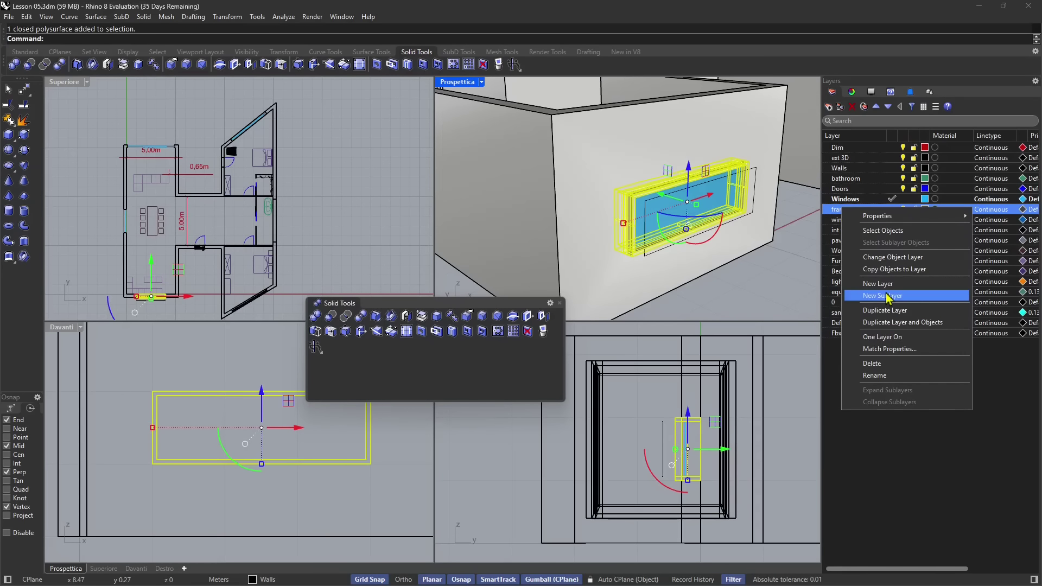
left_click(890, 257)
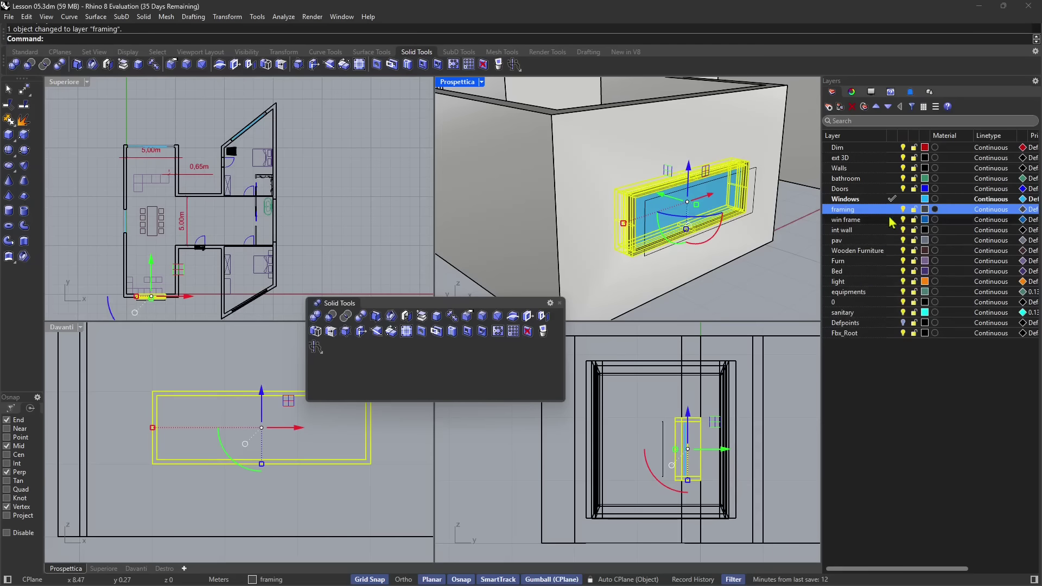
left_click(891, 210)
key("Escape")
left_click_drag(732, 313, 583, 165)
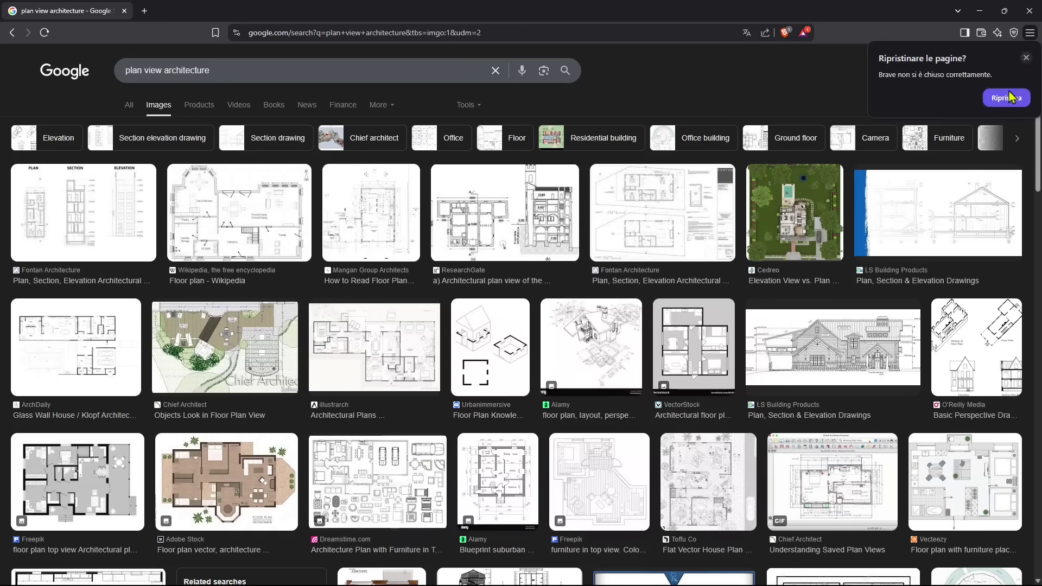
Switch to the Brave browser, restore the previous pages and examine the plan view architecture images from ArchDaily, illustrarch and Freepik
left_click(1005, 101)
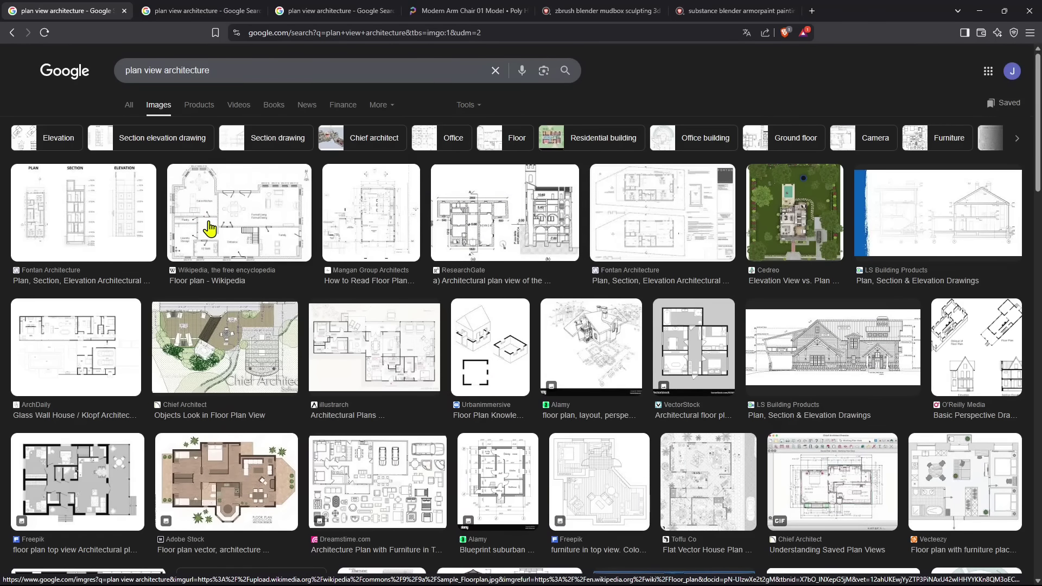
left_click(93, 353)
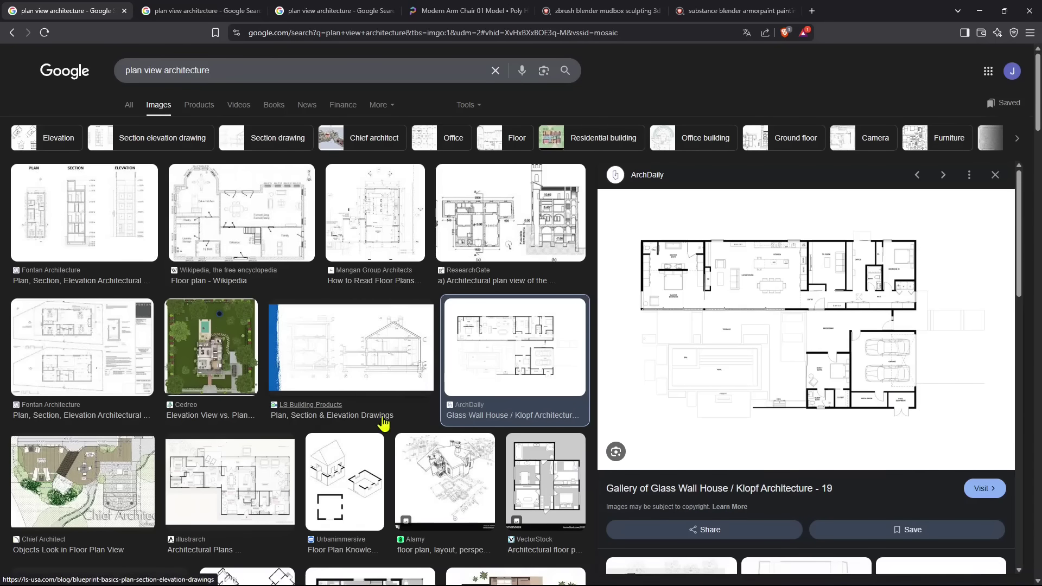
scroll(262, 384, "down", 2)
left_click(262, 384)
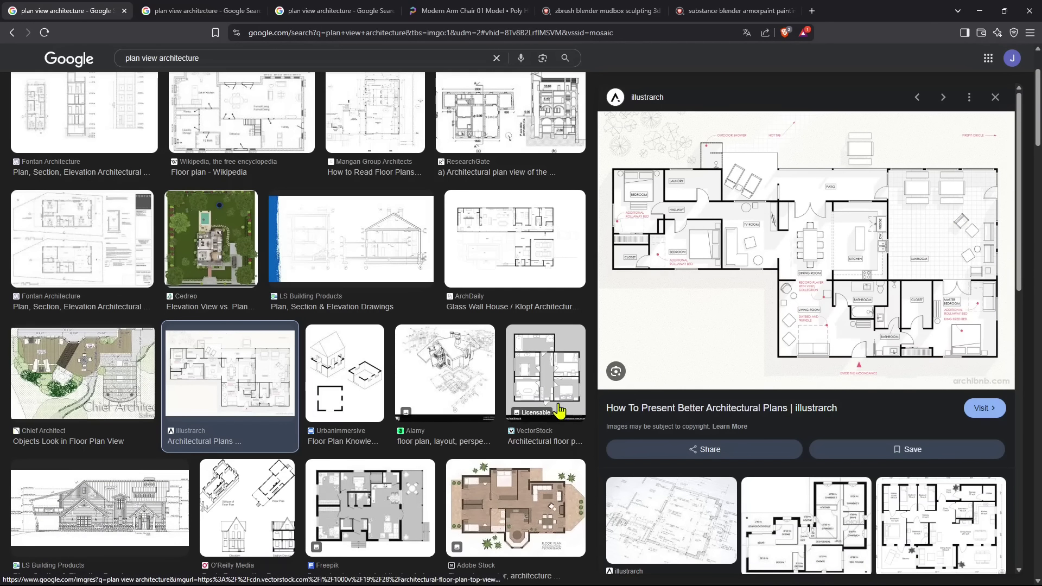
scroll(569, 405, "down", 2)
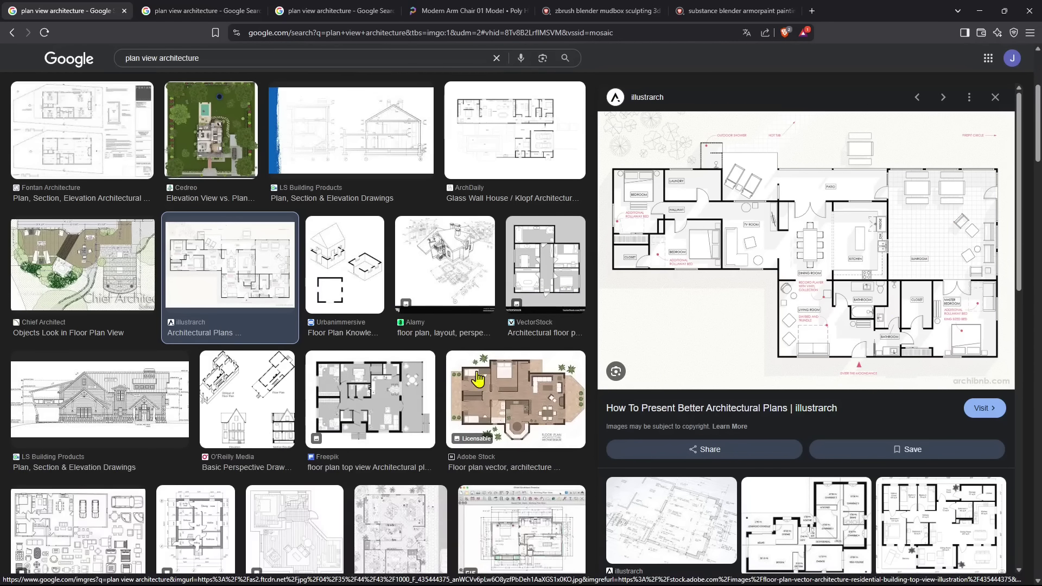
scroll(524, 370, "down", 4)
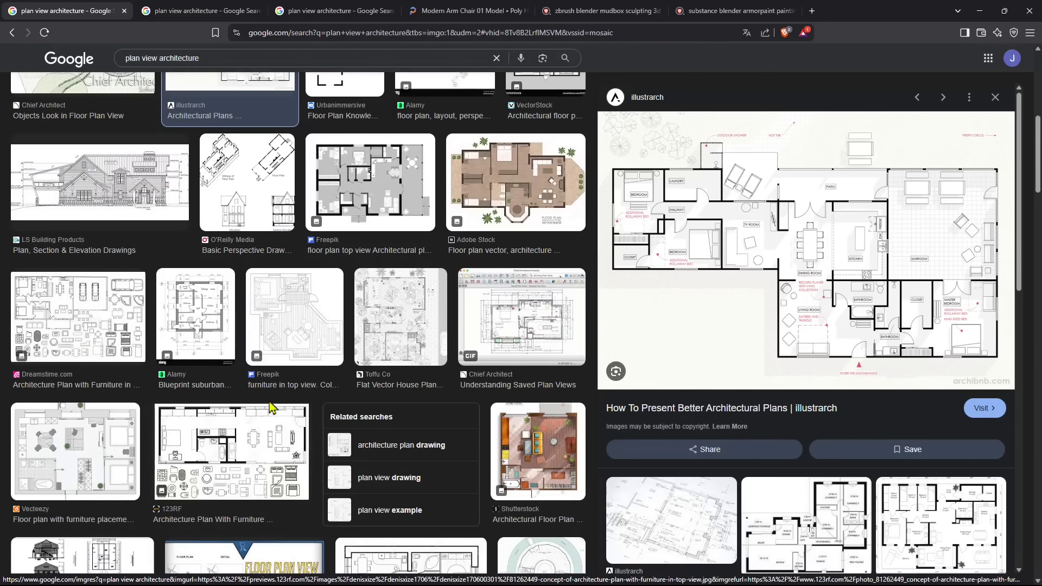
left_click(295, 332)
scroll(788, 239, "down", 3)
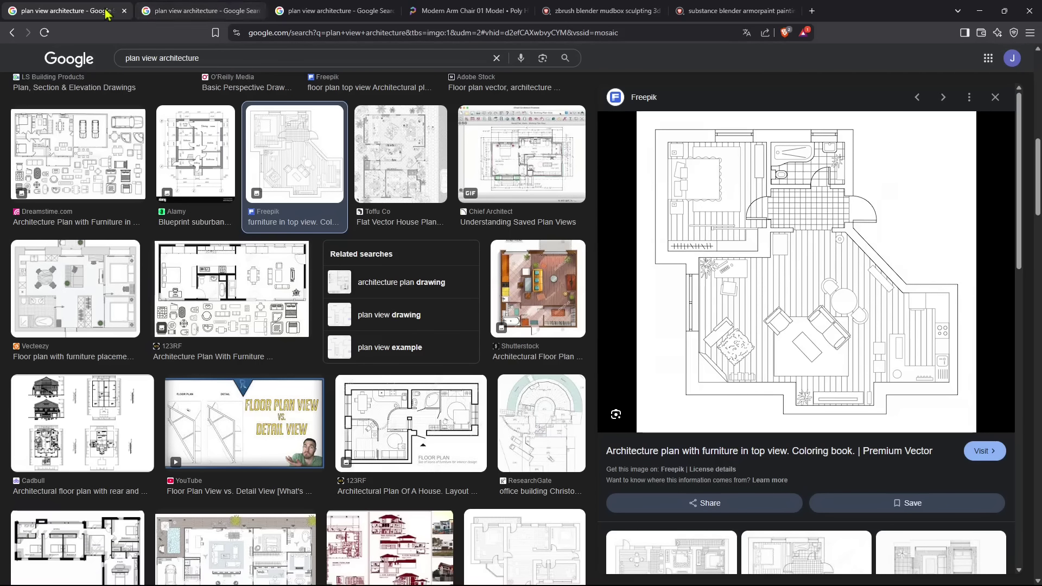
Examine the dimensioned Vecteezy floor plan and close the other two plan view architecture search pages
left_click(196, 11)
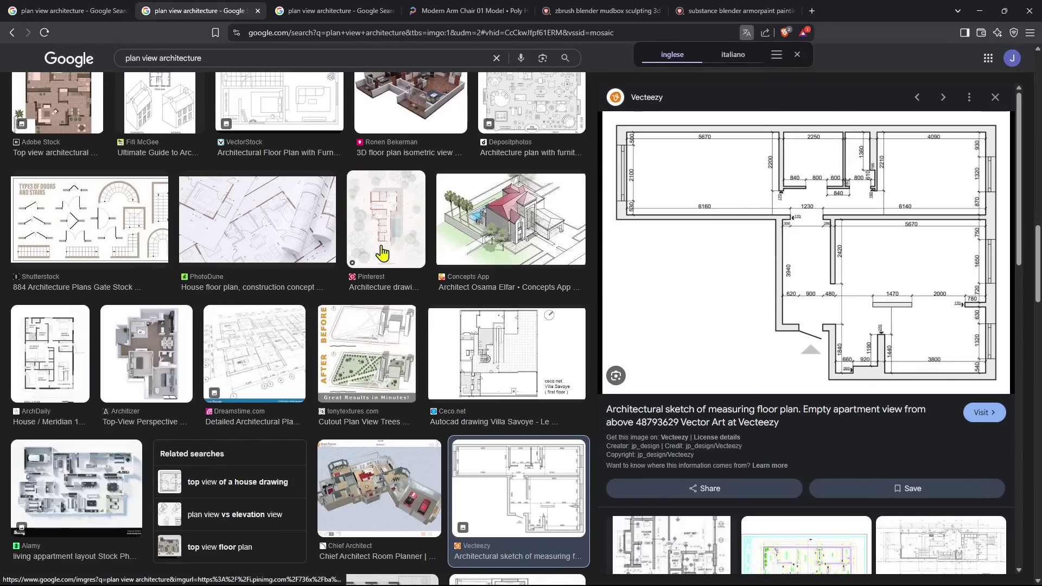
middle_click(288, 11)
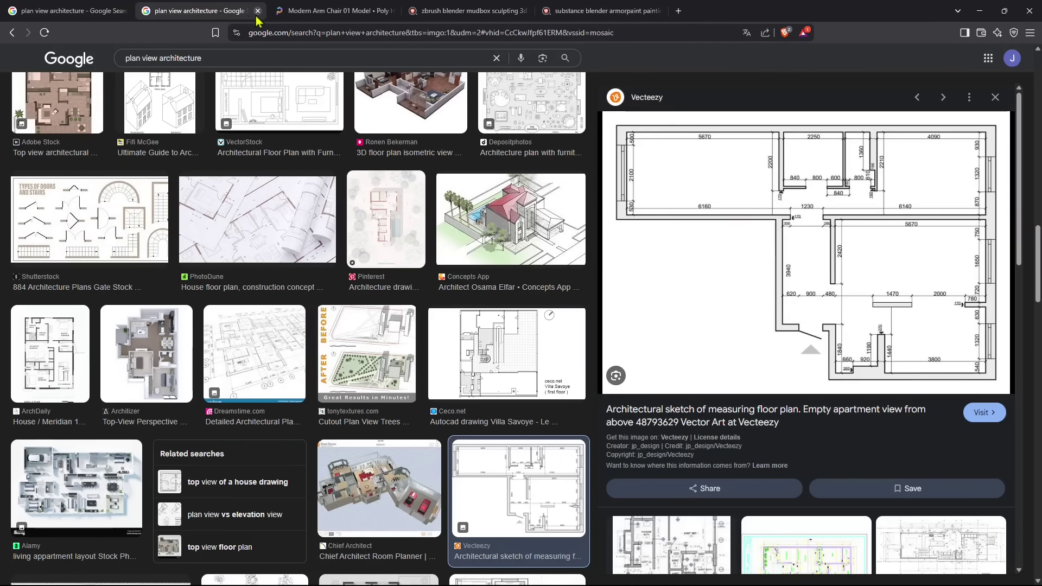
left_click(124, 11)
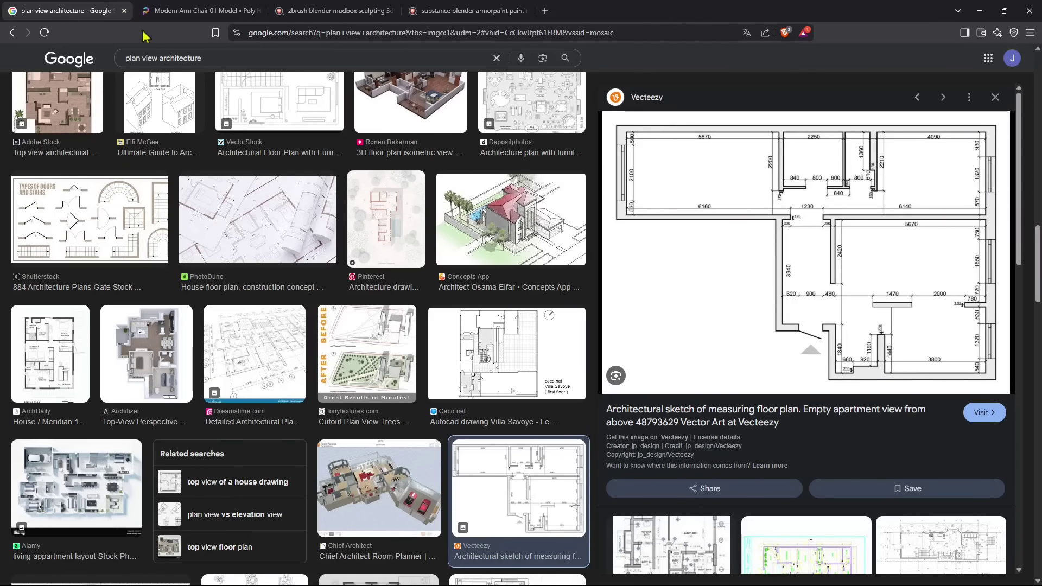
Go back from the Modern Arm Chair 01 page on Poly Haven and open the site's full Models library
left_click(185, 11)
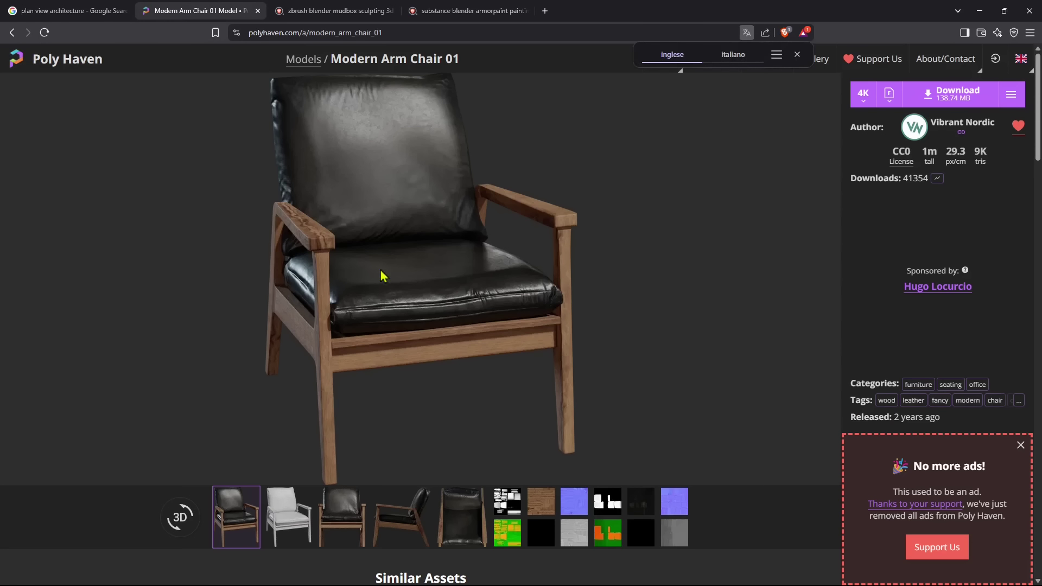
left_click(12, 33)
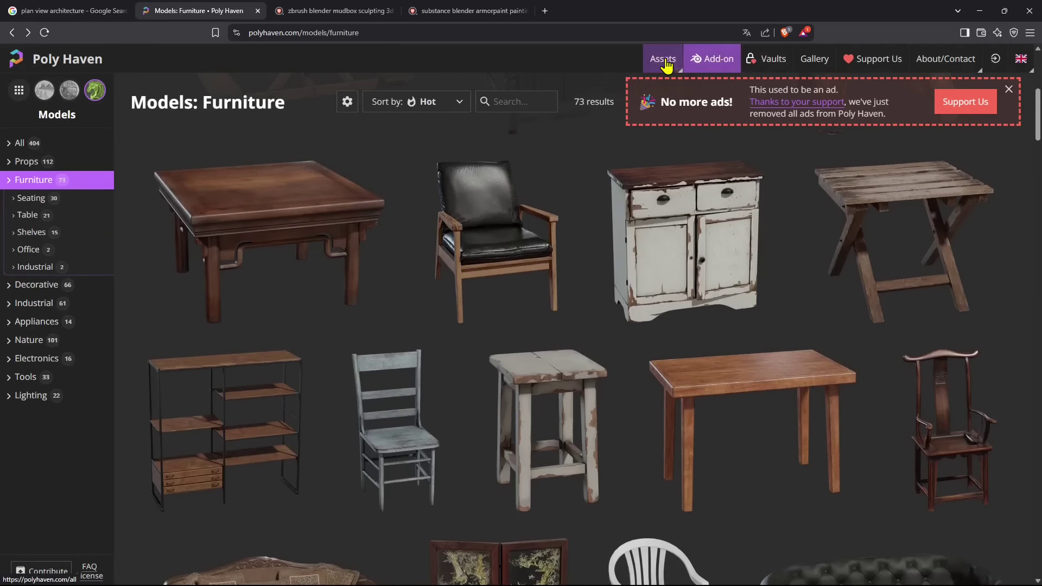
mouse_move(666, 64)
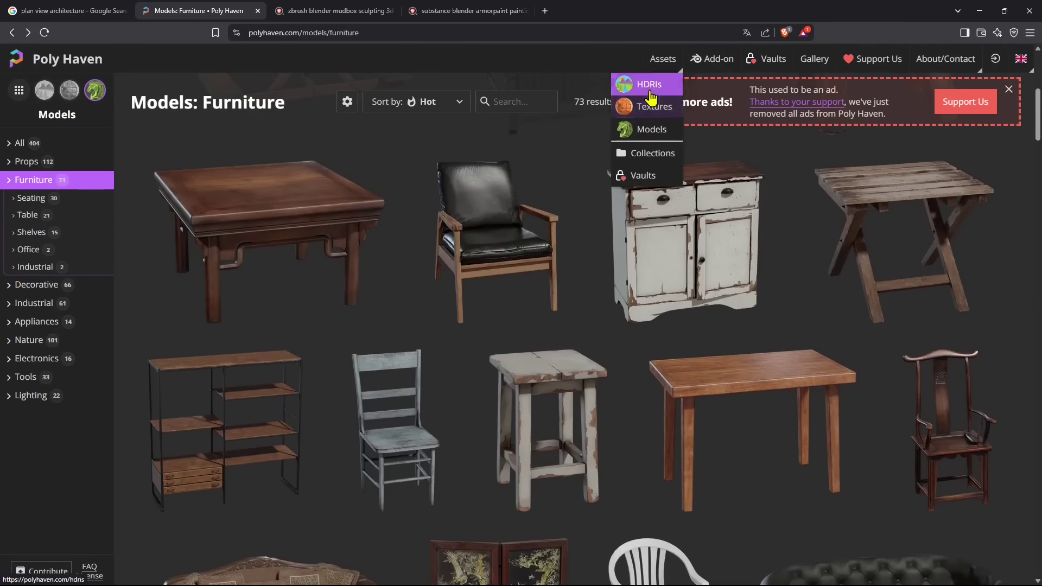
left_click(650, 129)
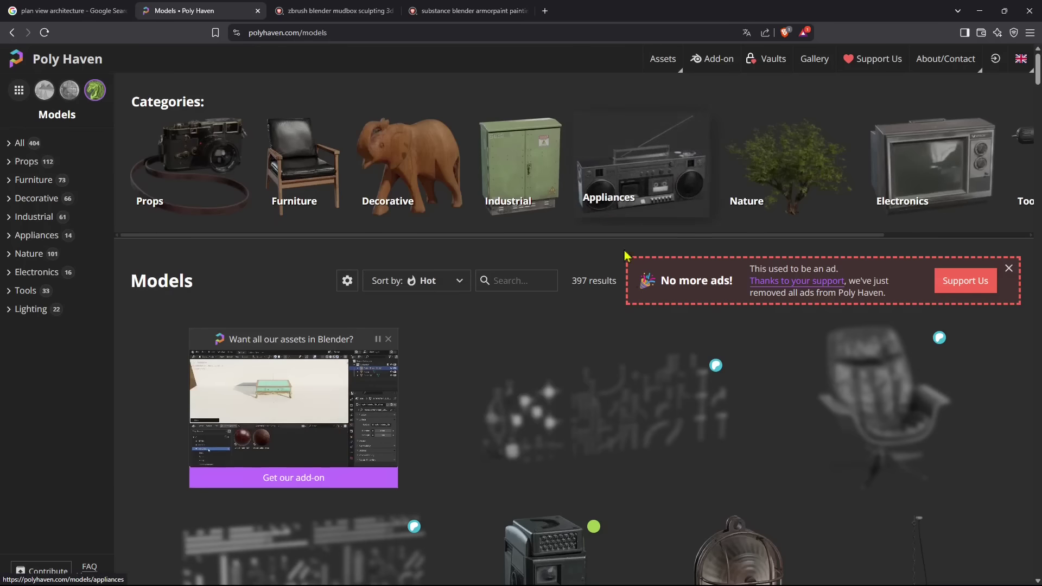
scroll(600, 306, "down", 1)
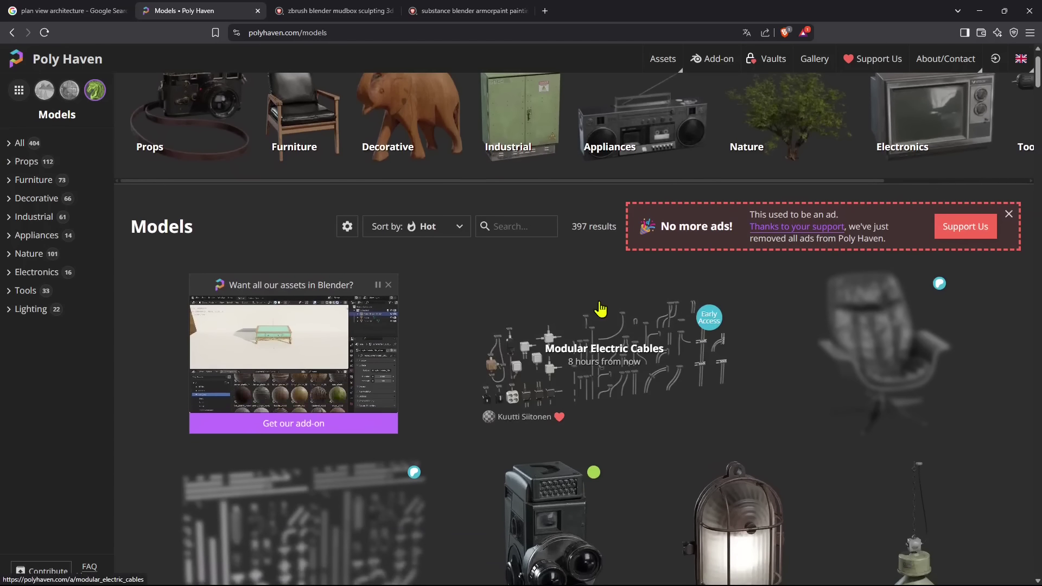
Open the Industrial model category on Poly Haven and browse through its props, pipes, tools and containers
left_click(29, 217)
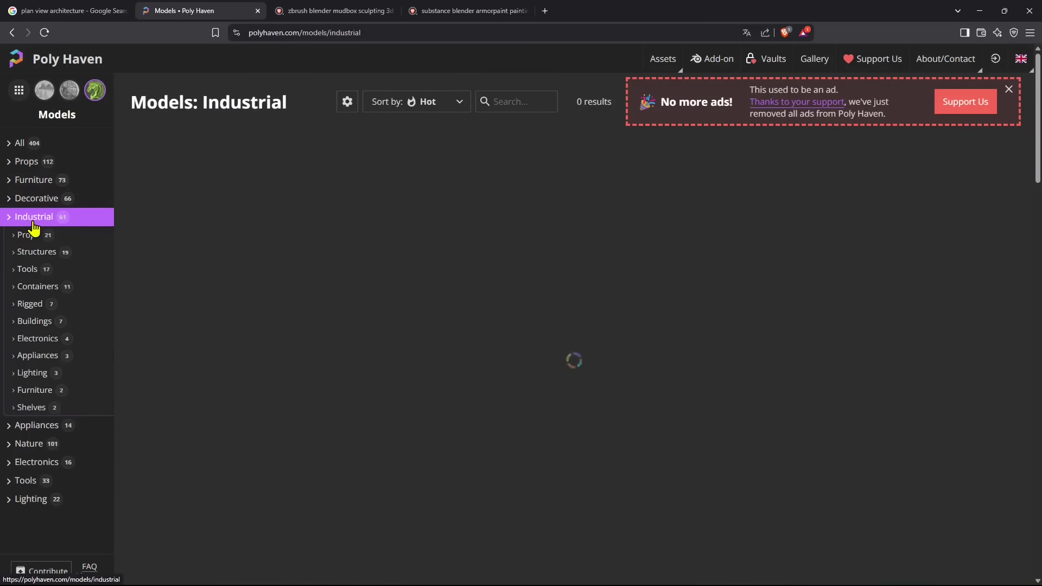
scroll(536, 345, "down", 12)
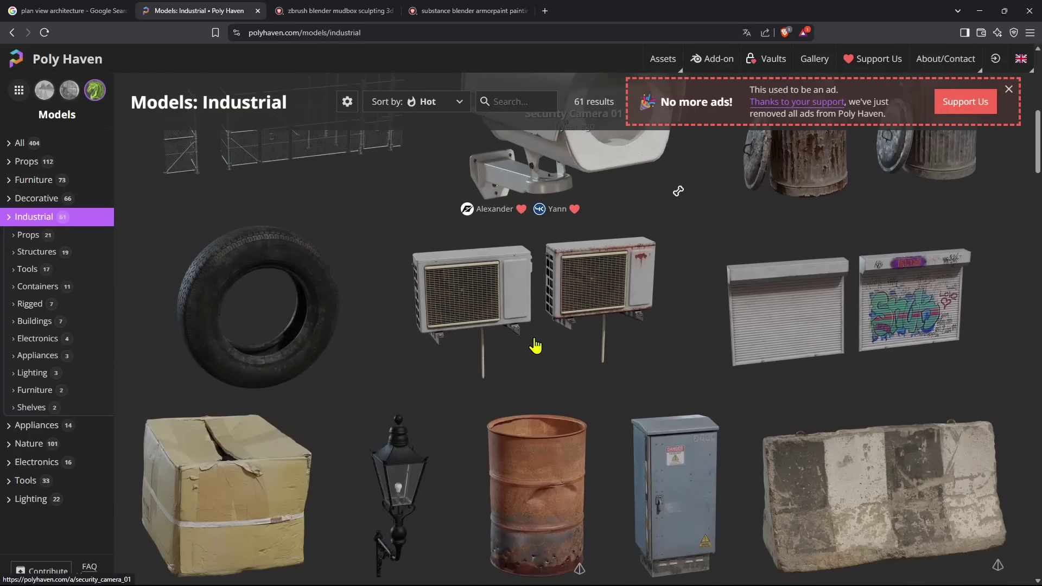
scroll(536, 345, "down", 11)
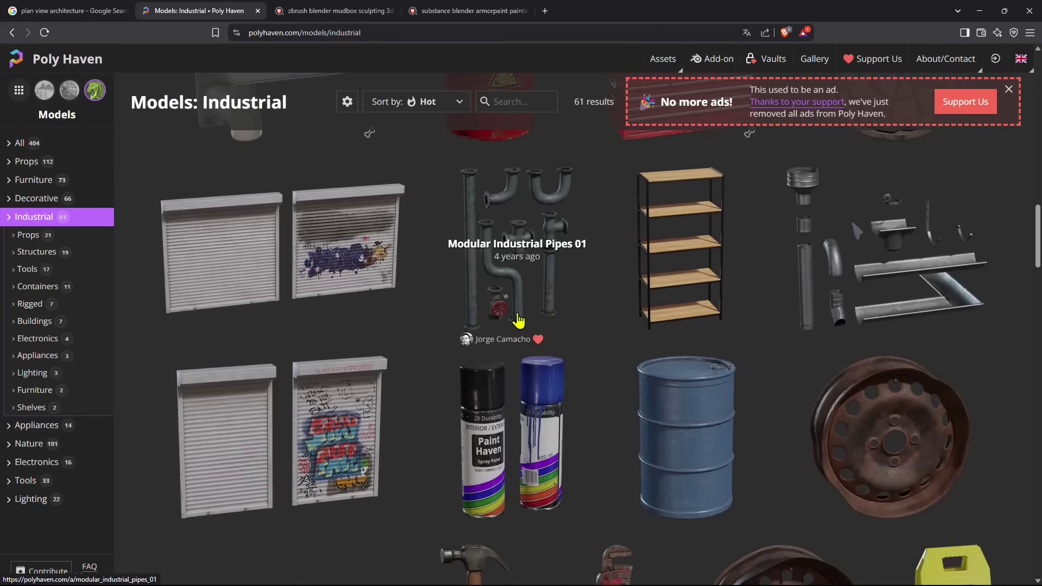
scroll(517, 321, "up", 4)
scroll(515, 325, "down", 9)
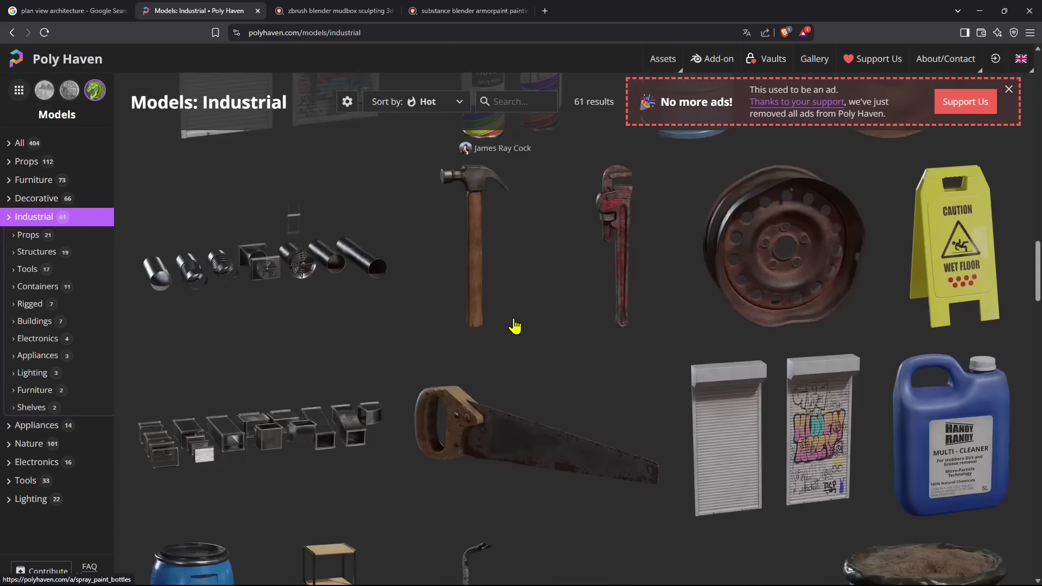
scroll(513, 325, "down", 4)
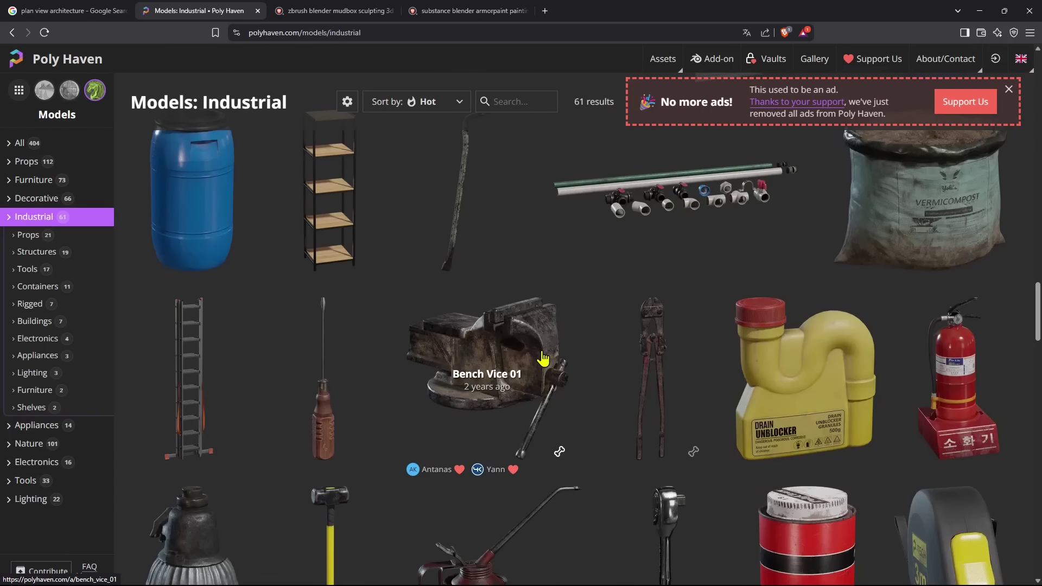
scroll(579, 258, "down", 3)
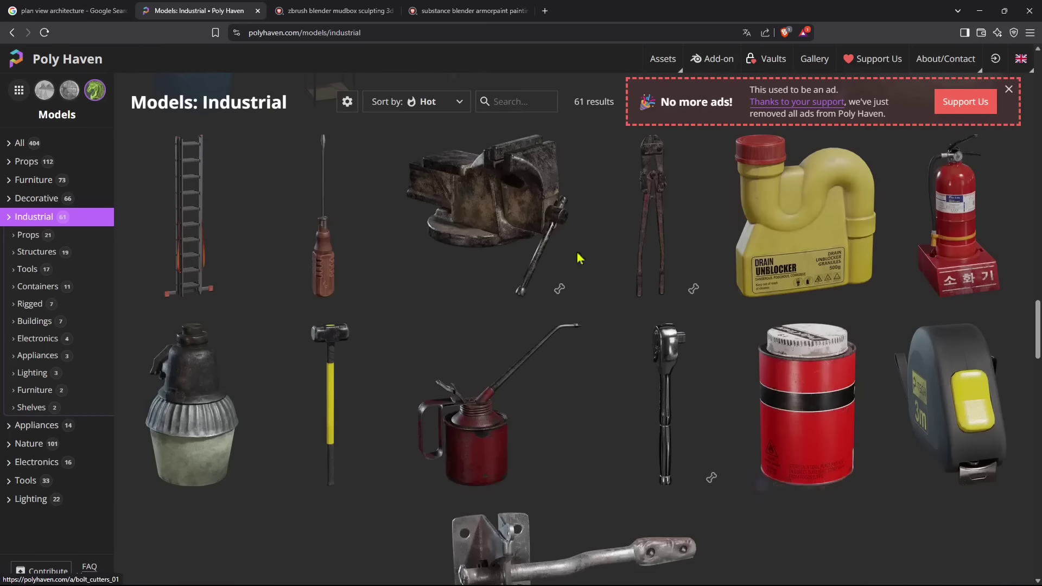
scroll(488, 358, "down", 2)
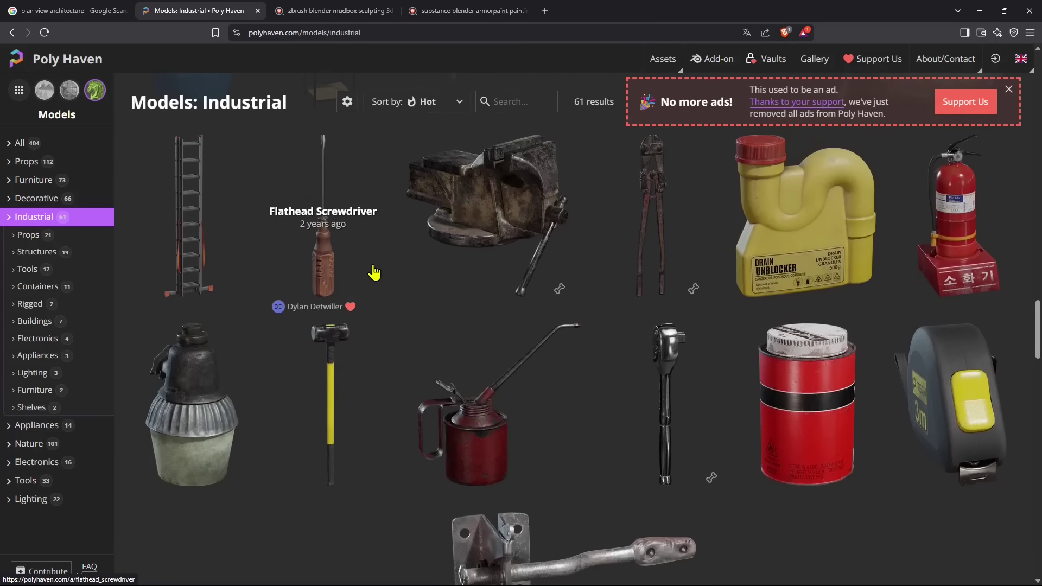
scroll(402, 321, "up", 3)
Review the substance blender armorpaint painting 3d search, highlighting the software names in the query, and close that page
left_click(298, 11)
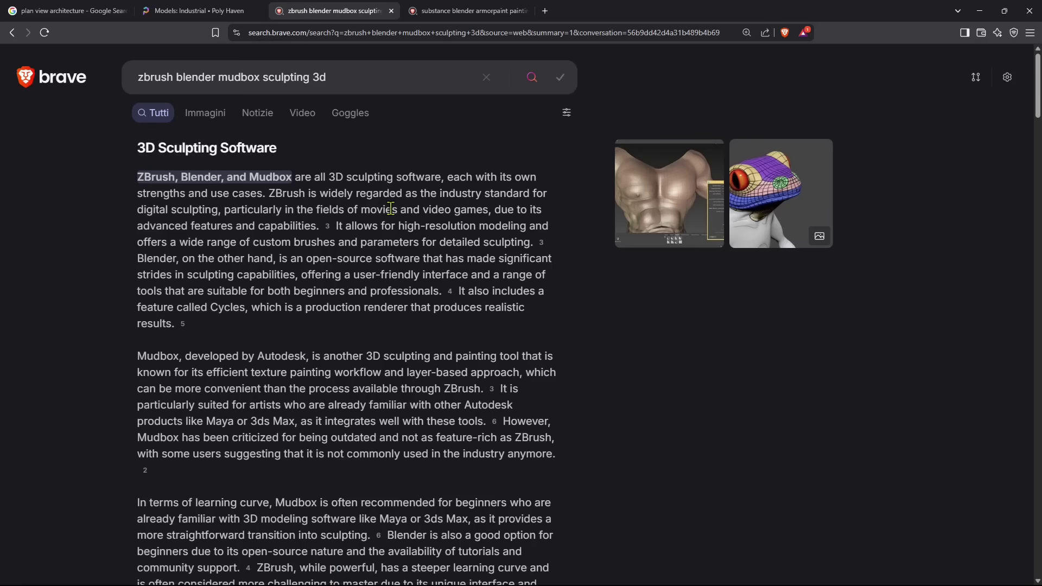
left_click(467, 10)
double_click(164, 77)
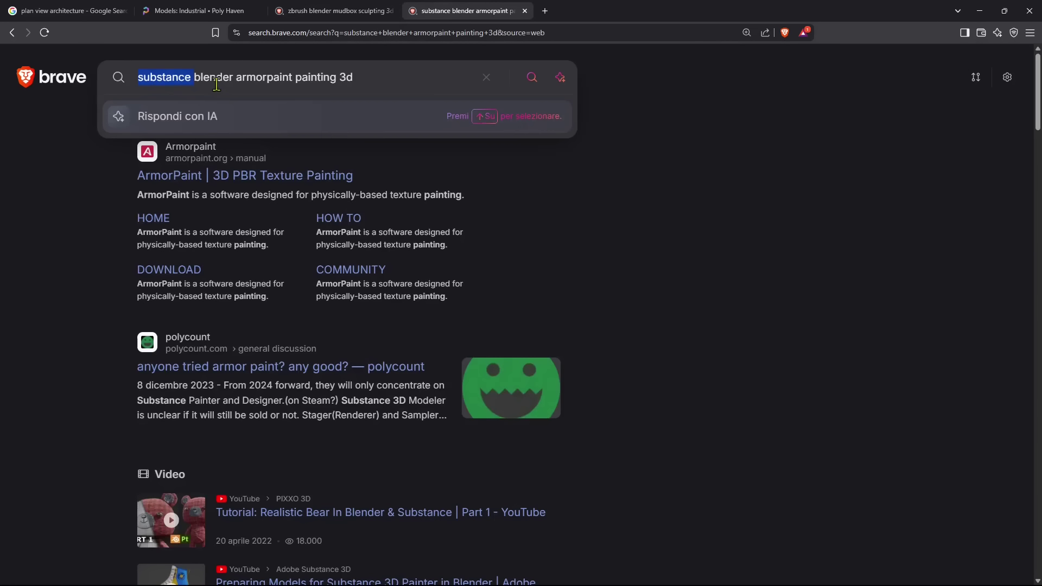
double_click(215, 82)
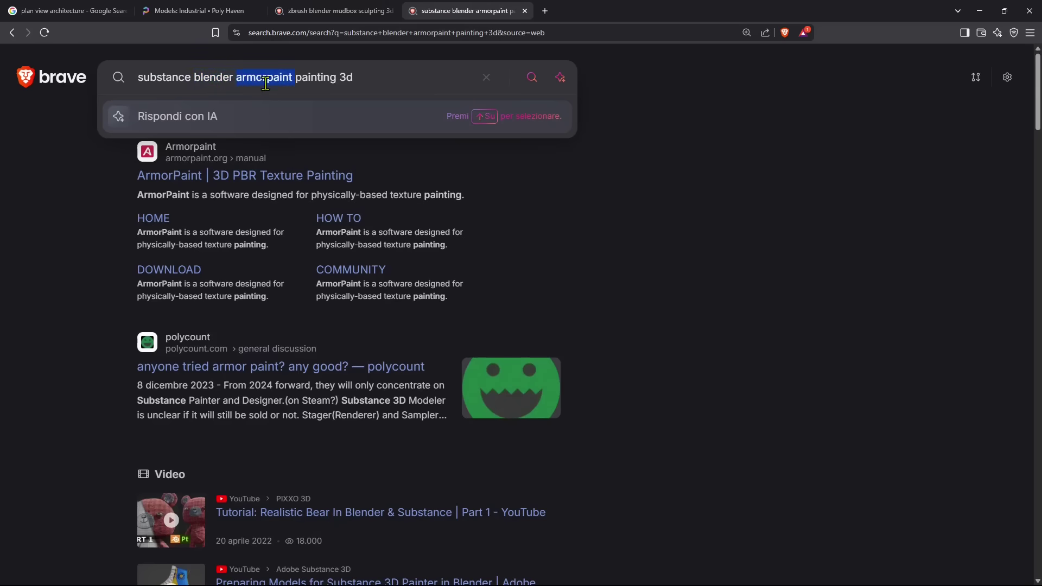
left_click(203, 81)
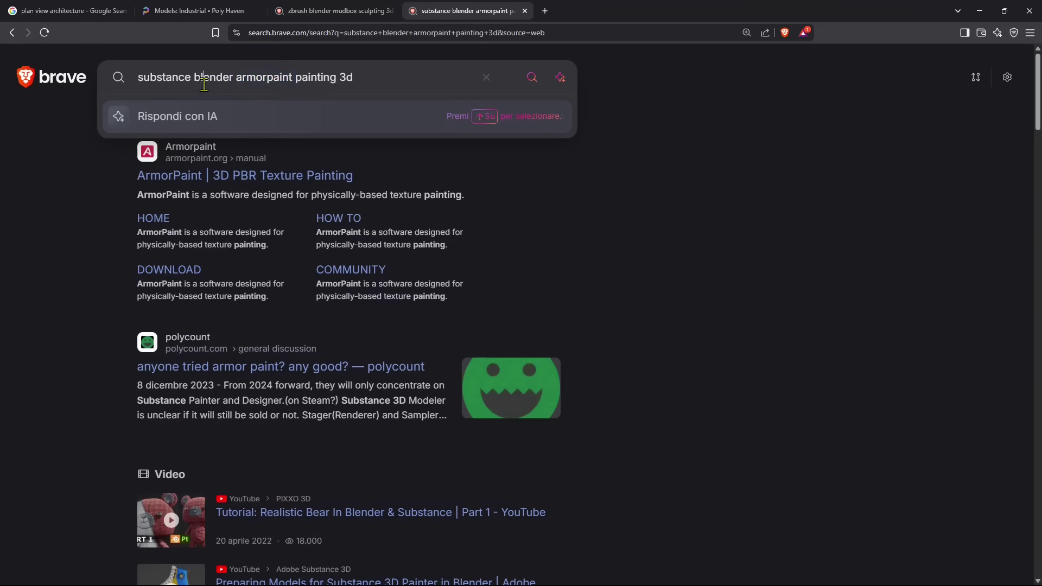
left_click_drag(369, 79, 296, 79)
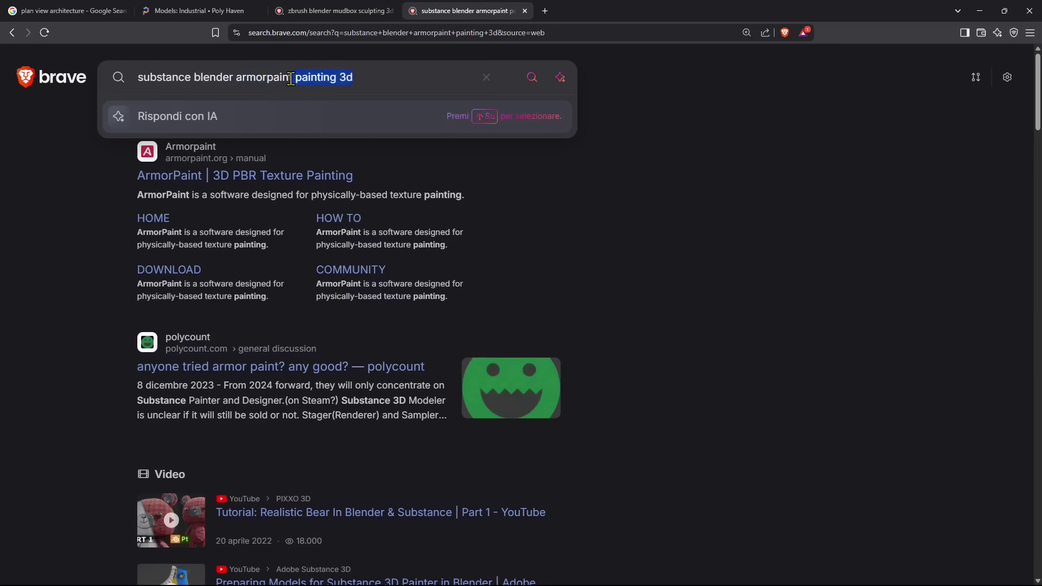
left_click(525, 11)
Highlight zbrush and blender in the zbrush blender mudbox sculpting 3d search query and close that page
left_click(290, 83)
left_click_drag(261, 79, 218, 79)
double_click(196, 80)
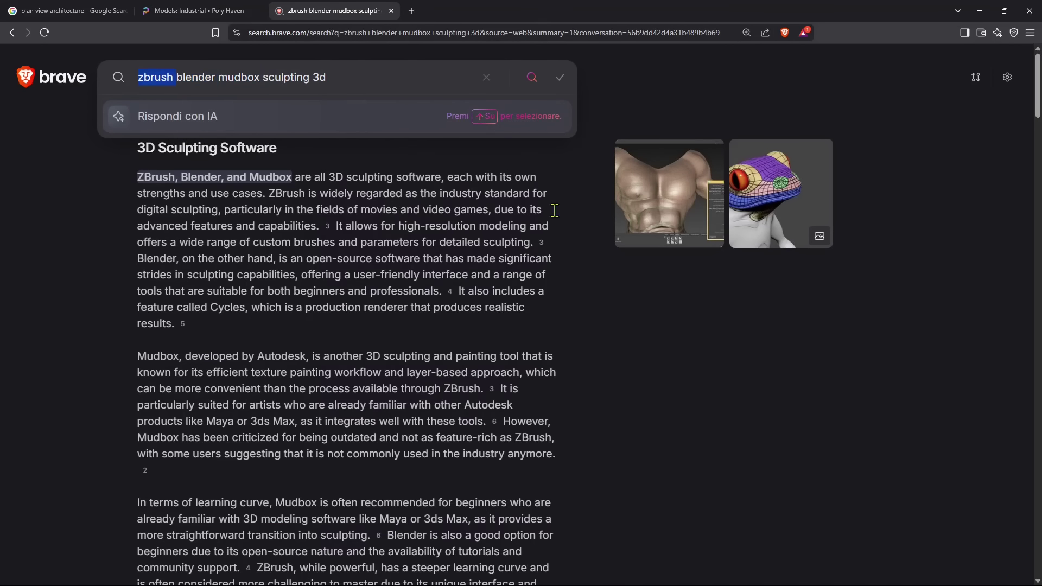
double_click(184, 79)
double_click(144, 81)
left_click_drag(219, 78, 137, 80)
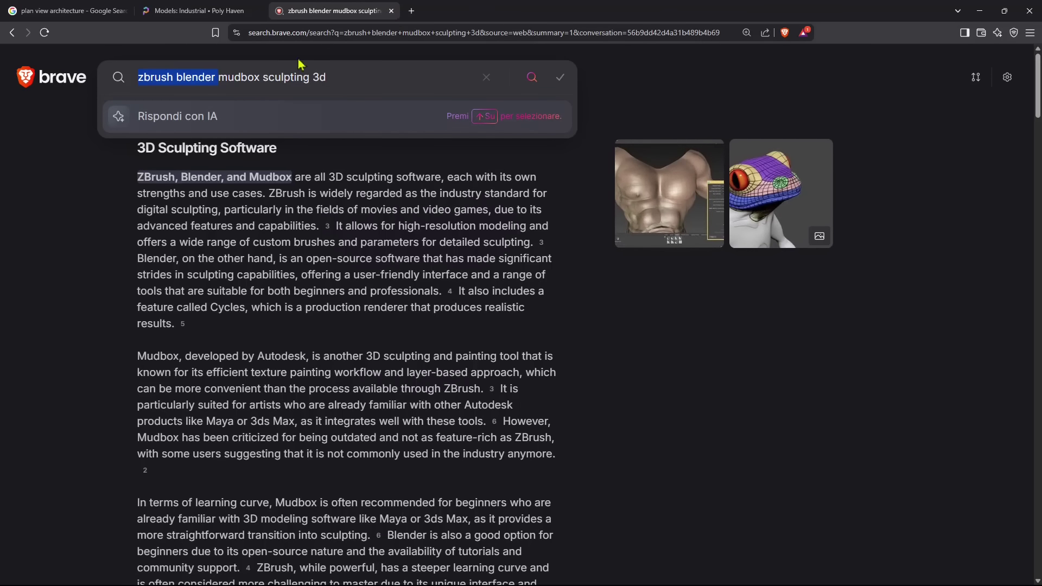
left_click(391, 11)
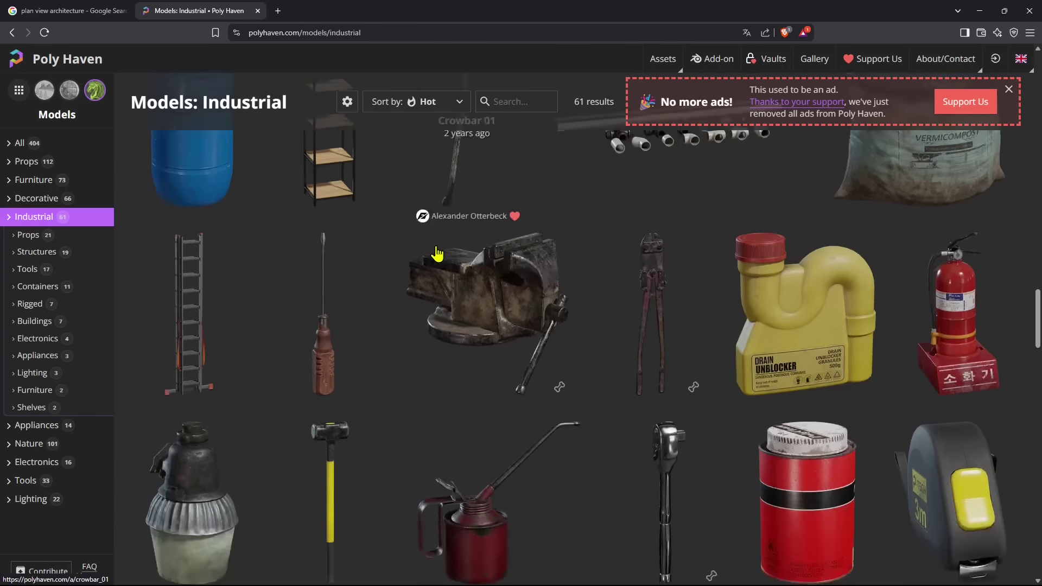
Switch from the Industrial models to the Furniture category and open the Painted Wooden Cabinet model page
scroll(445, 272, "down", 7)
scroll(463, 282, "up", 6)
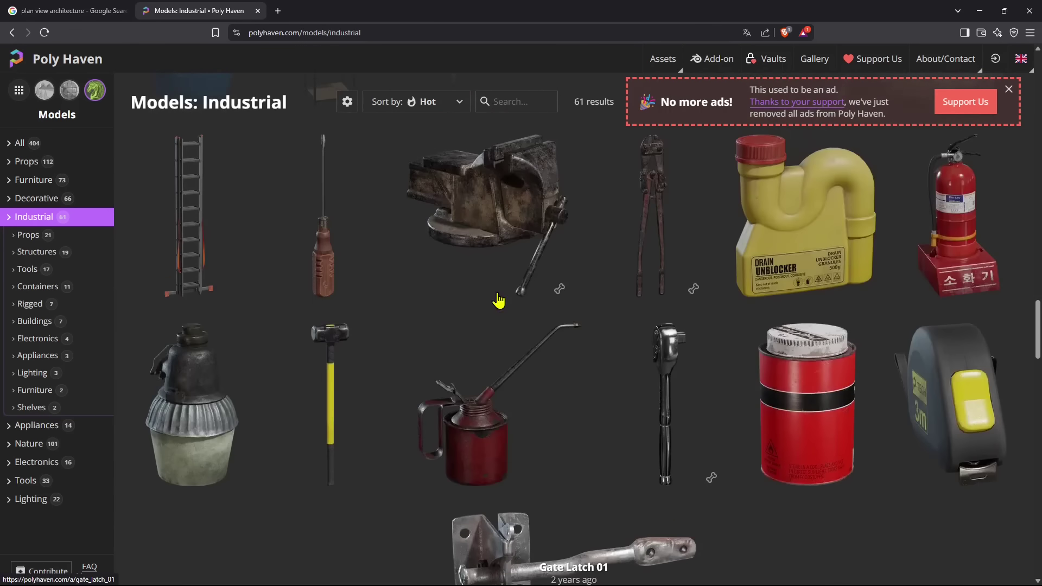
left_click(33, 182)
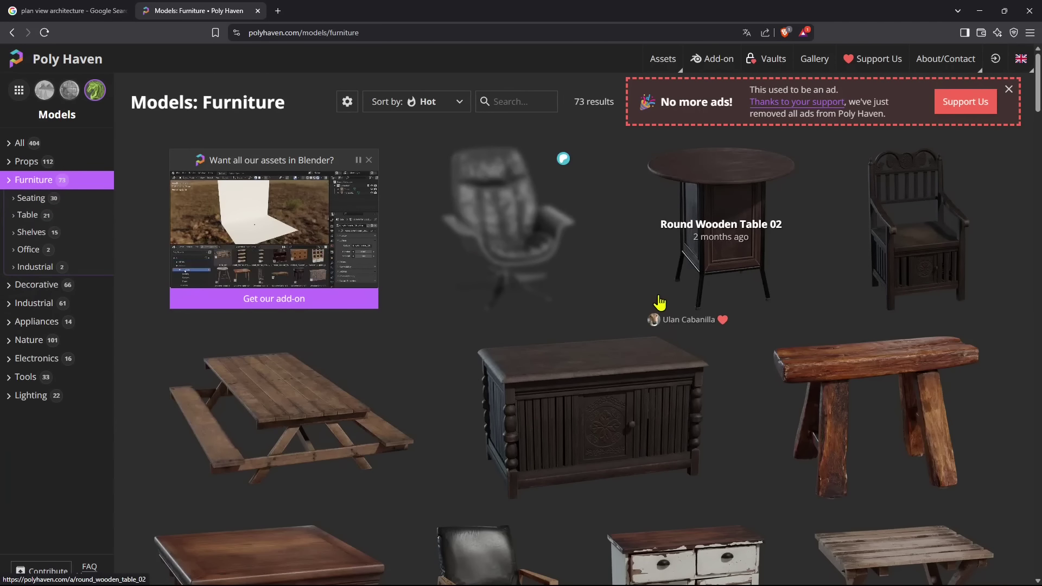
scroll(659, 304, "down", 5)
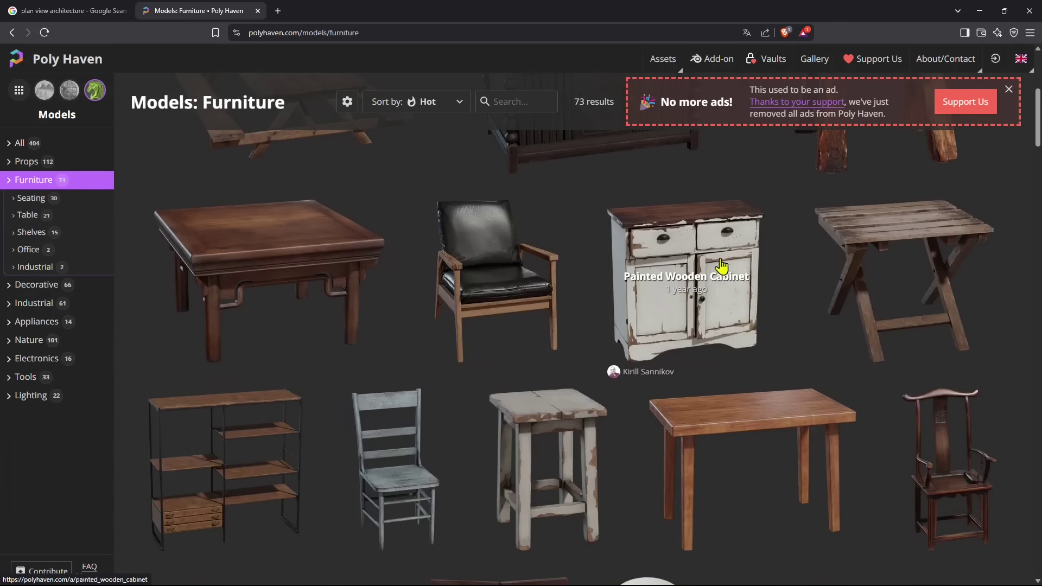
left_click(684, 325)
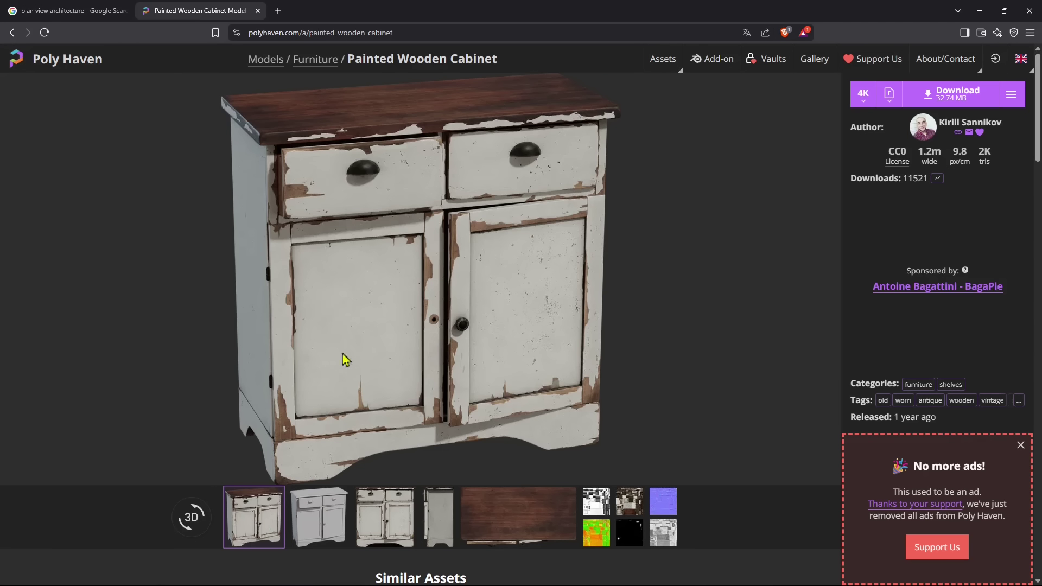
Examine the cabinet's front, side and top previews and its texture maps, including the diffuse and normal maps
left_click(321, 510)
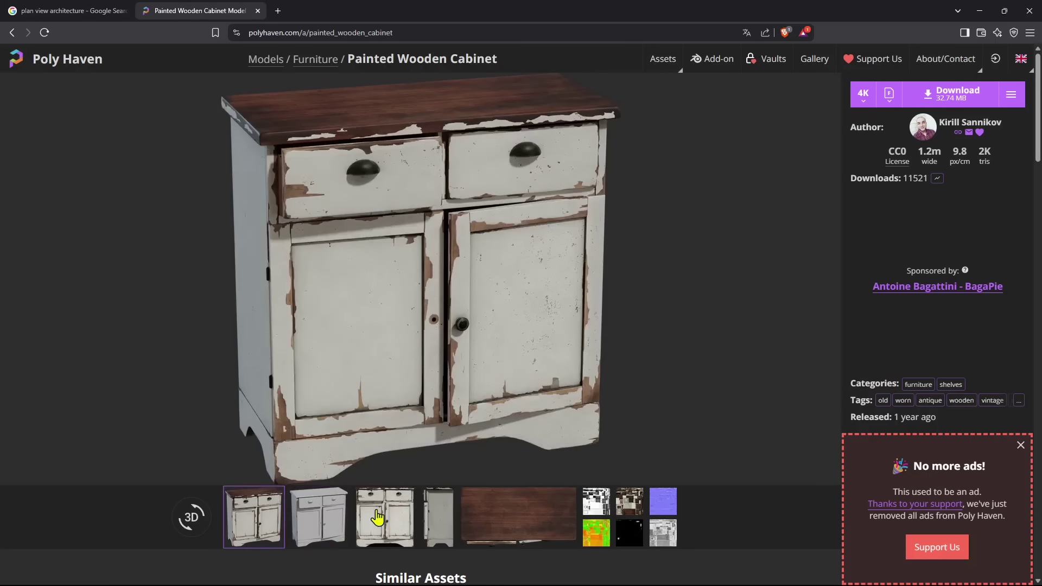
left_click(374, 515)
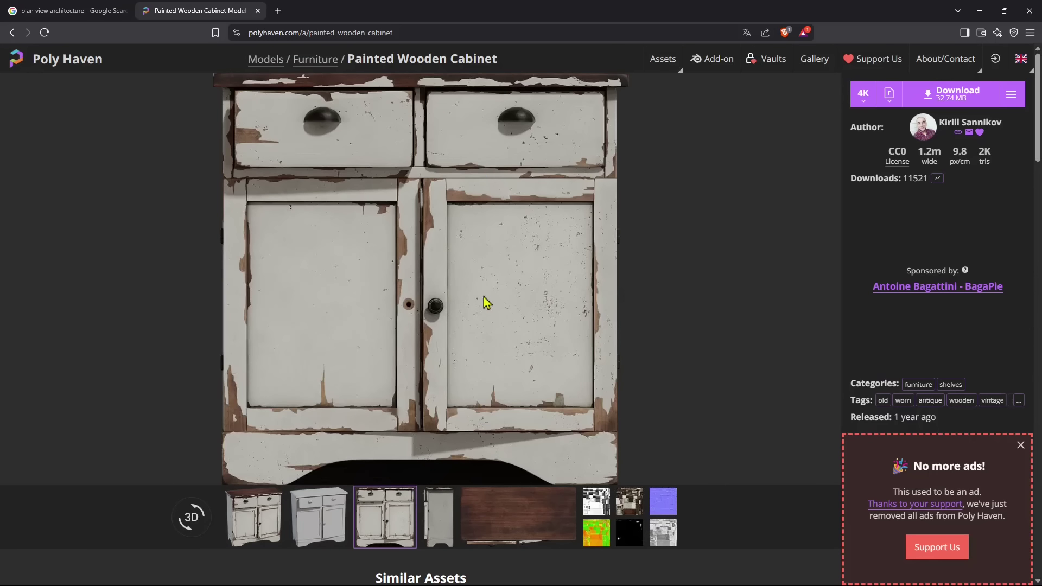
left_click(438, 513)
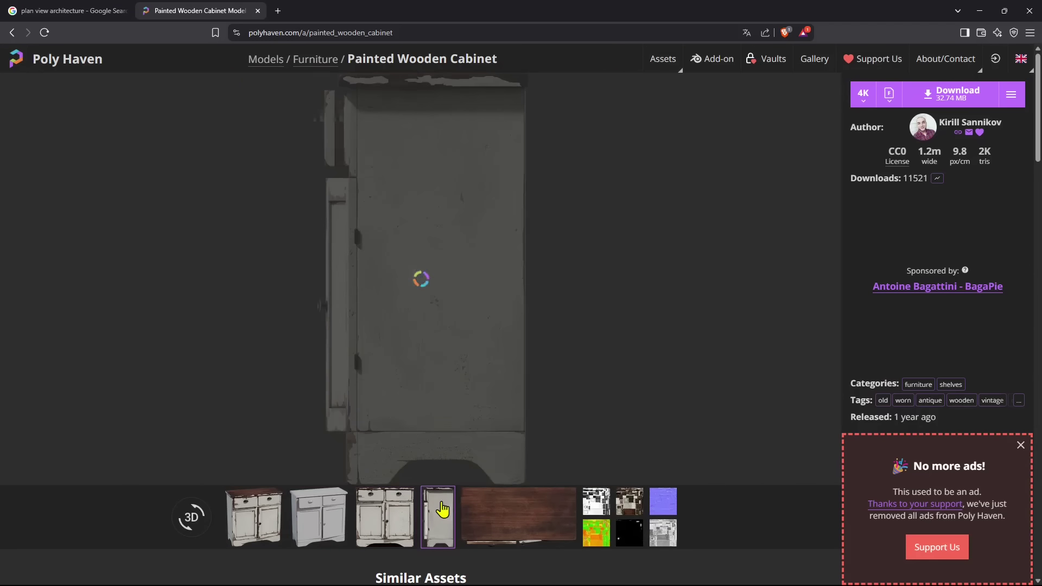
left_click(499, 513)
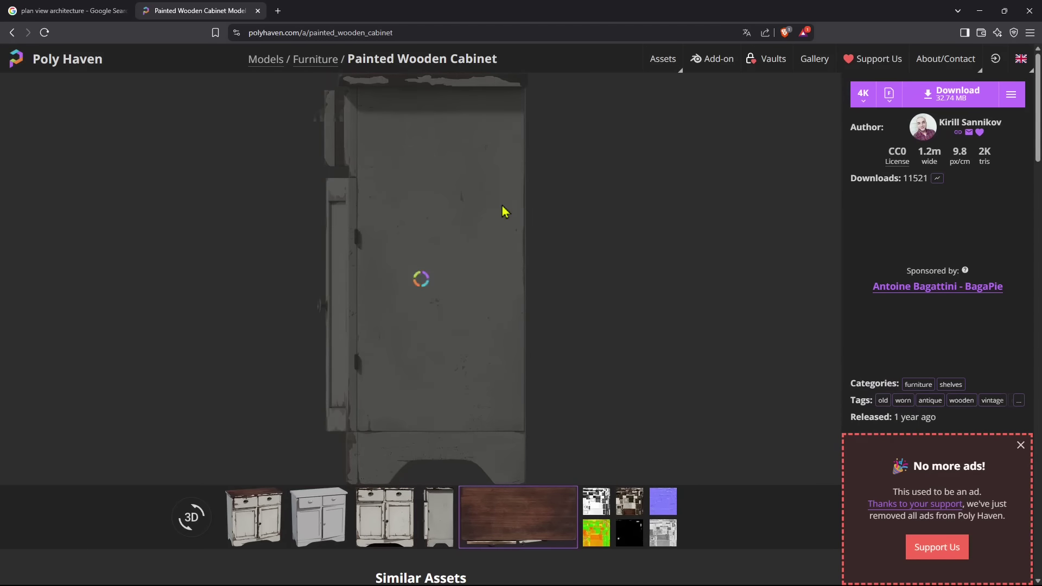
left_click(595, 500)
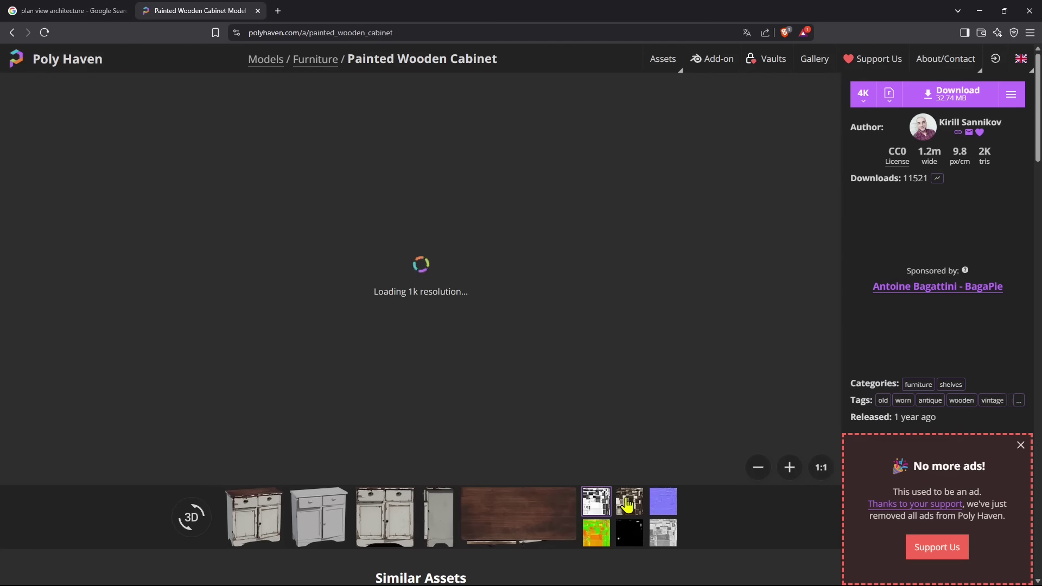
left_click(628, 503)
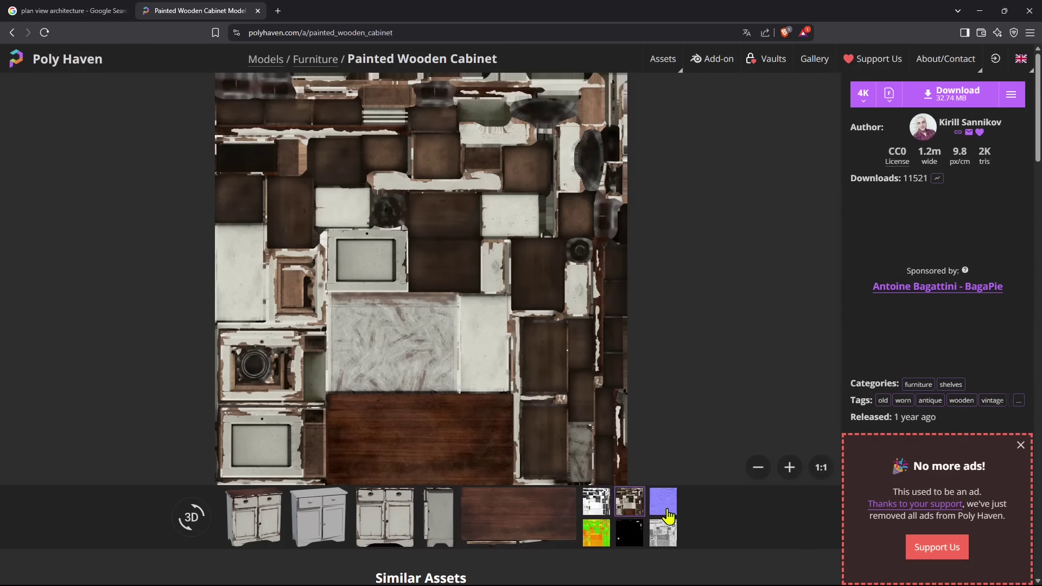
left_click(662, 510)
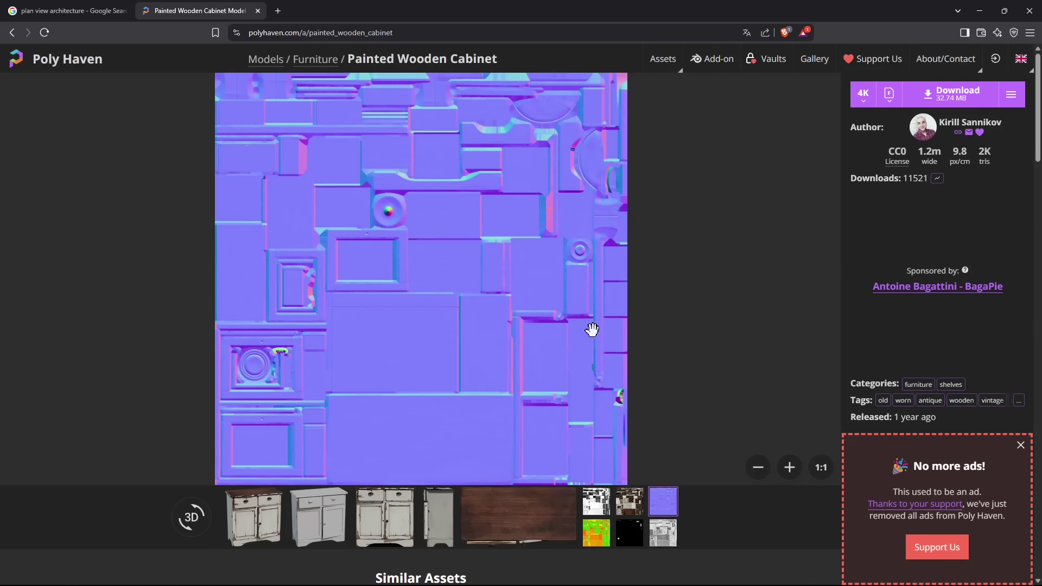
Set the Painted Wooden Cabinet's download resolution to 1K
left_click(857, 95)
left_click(867, 117)
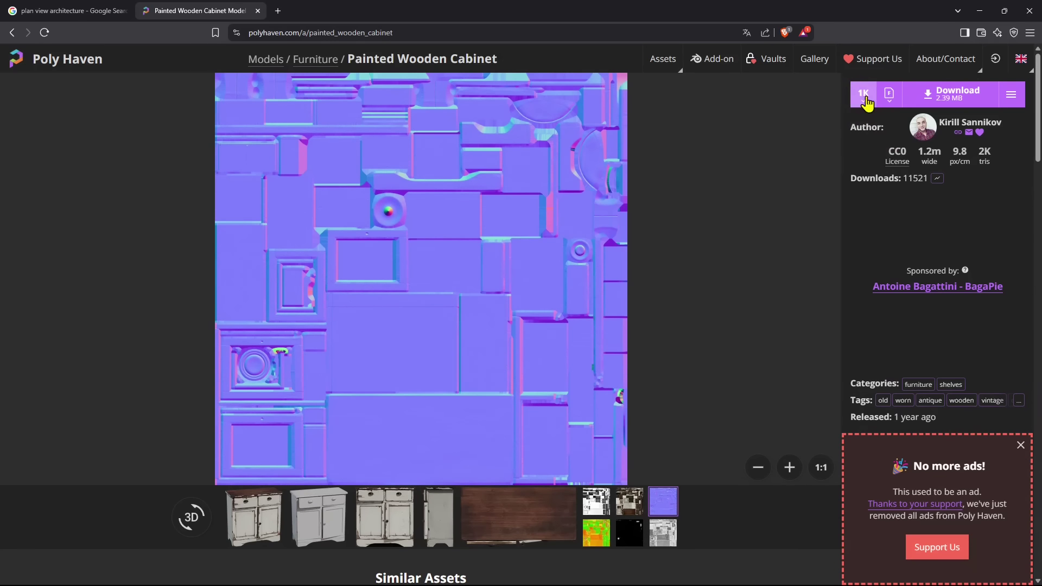
Download the 1K Painted Wooden Cabinet in FBX format and save painted_wooden_cabinet_1k.fbx as a compressed archive in the Polyhaven folder
left_click(888, 103)
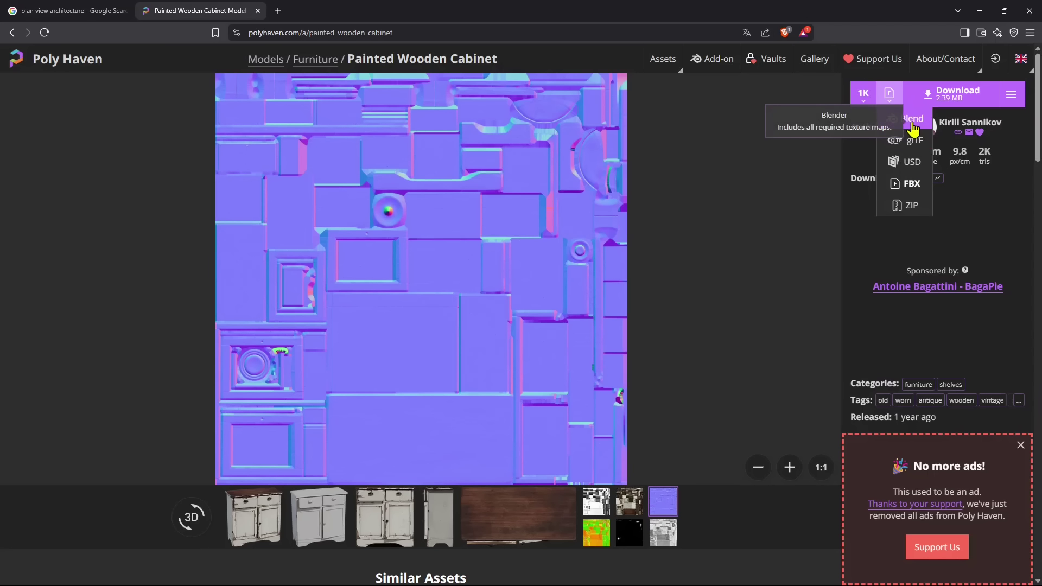
left_click(917, 194)
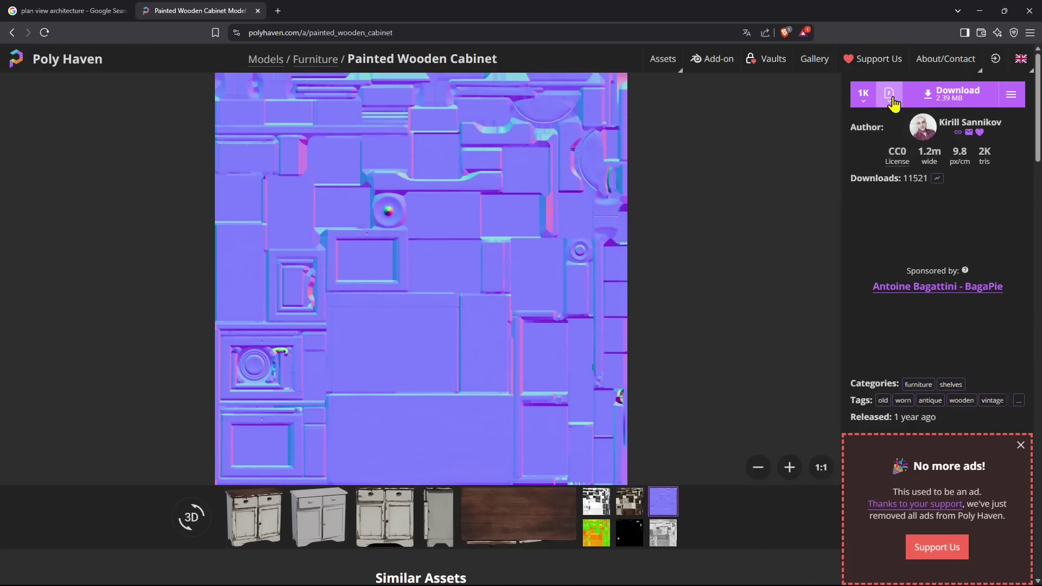
left_click(939, 100)
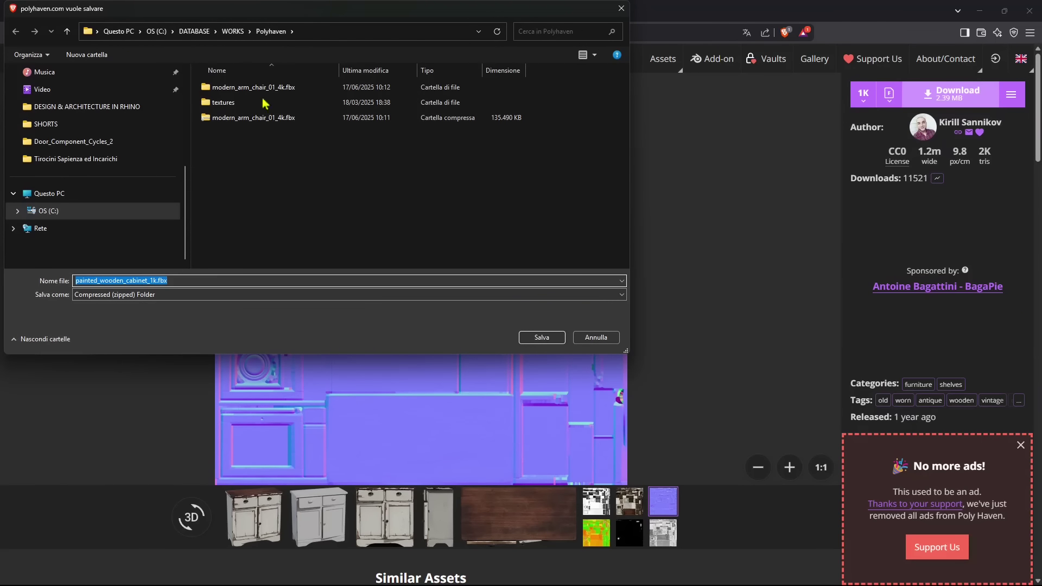
left_click(541, 337)
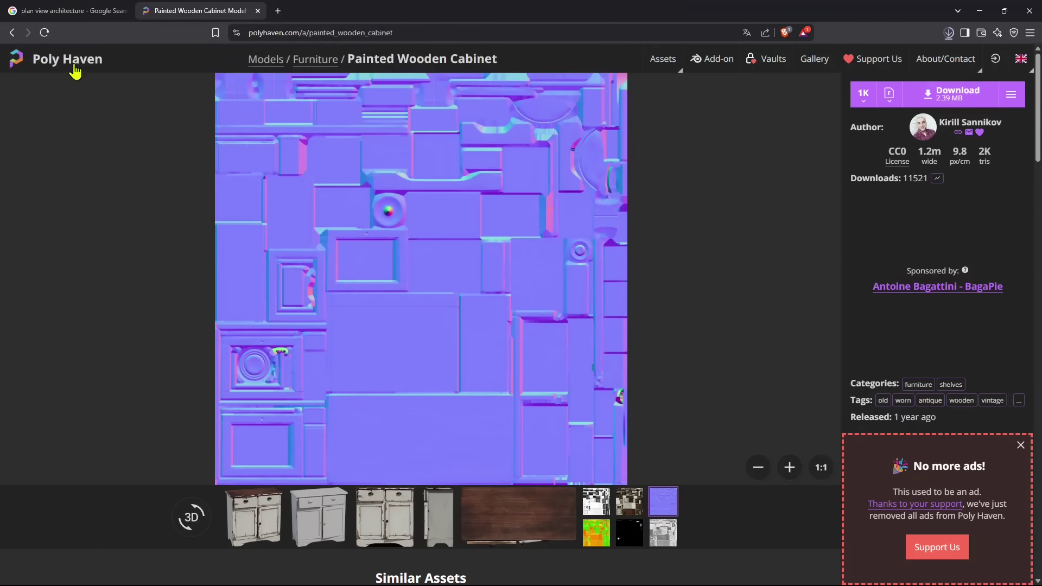
Locate the downloaded painted_wooden_cabinet_1k.fbx archive and extract it into its own folder inside Polyhaven
left_click(948, 34)
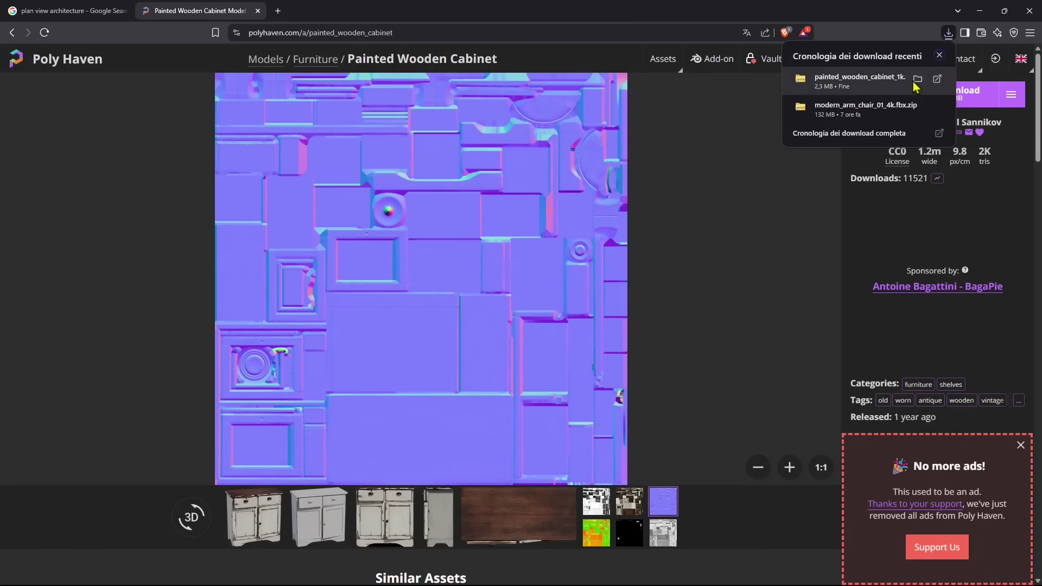
left_click(917, 79)
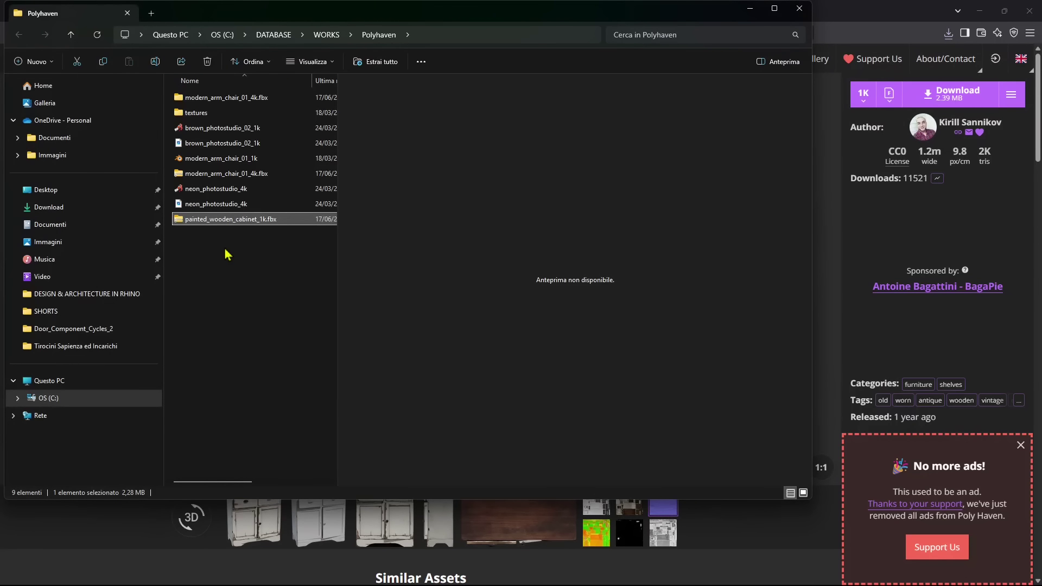
right_click(230, 225)
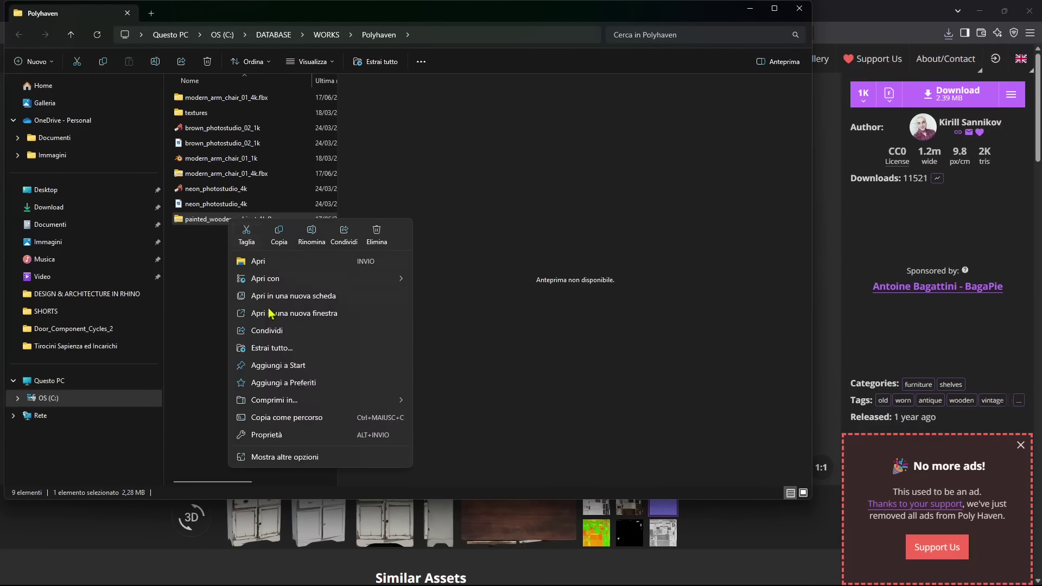
left_click(297, 348)
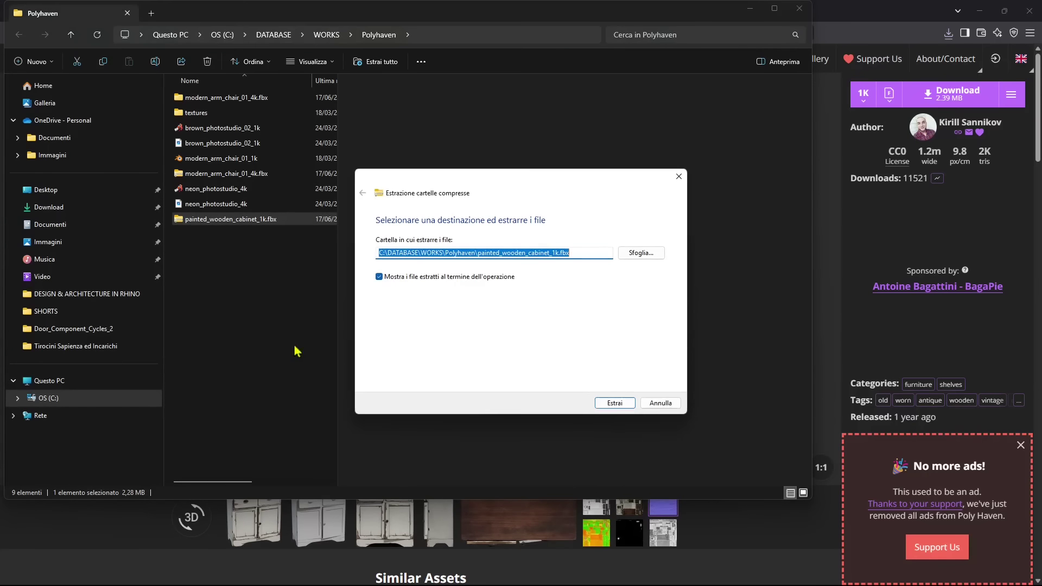
left_click(609, 409)
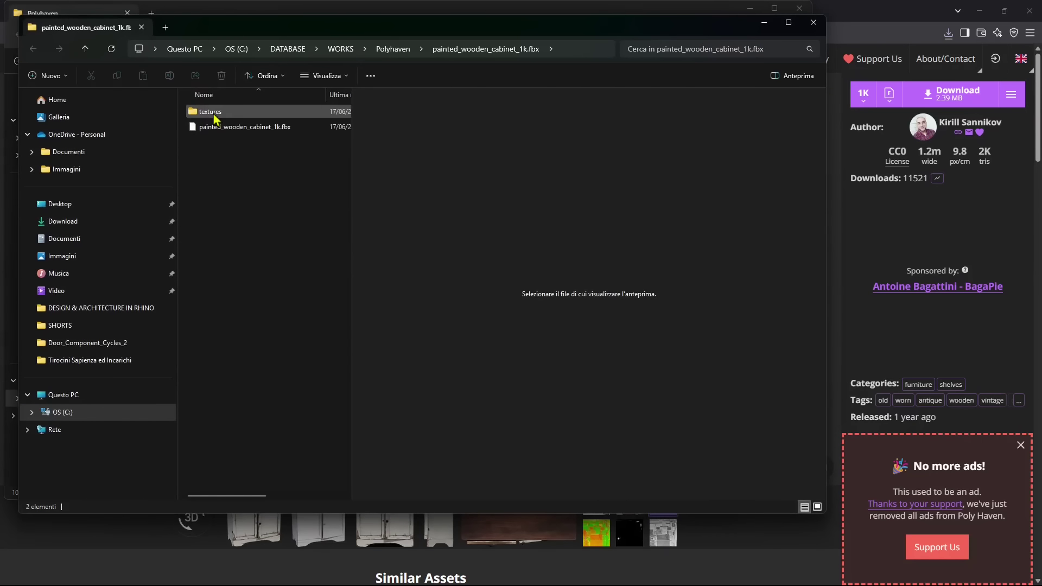
Check the textures folder and FBX file of the extracted cabinet, then close the folder windows and the Poly Haven page
double_click(210, 112)
key("alt+Left")
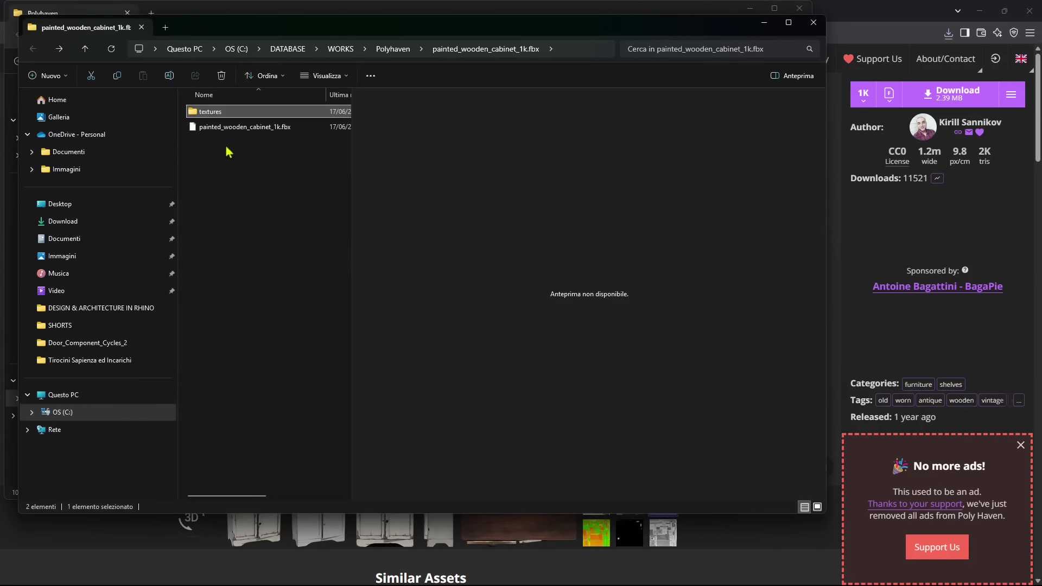
left_click(221, 129)
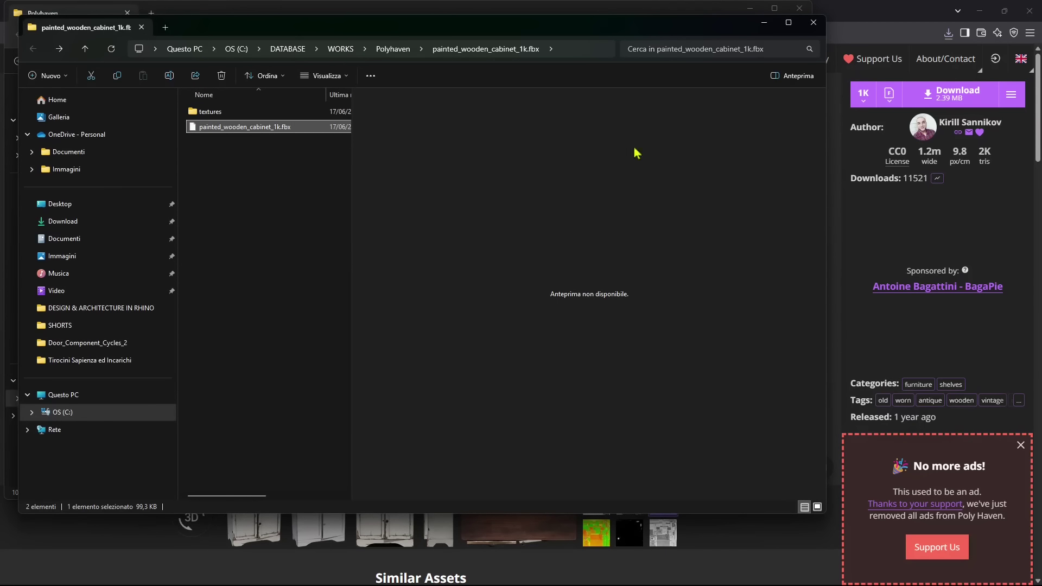
left_click(813, 22)
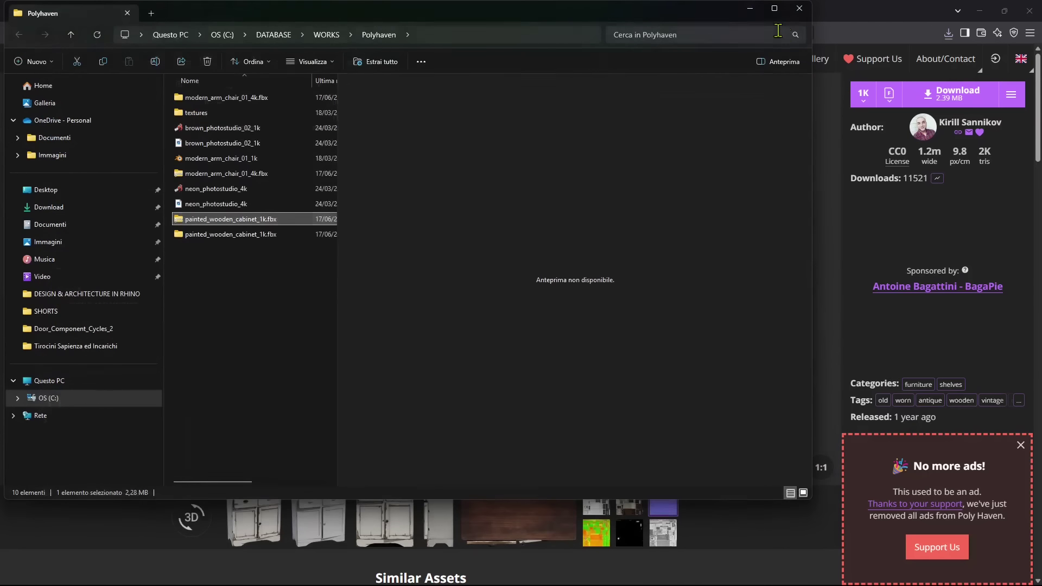
left_click(796, 9)
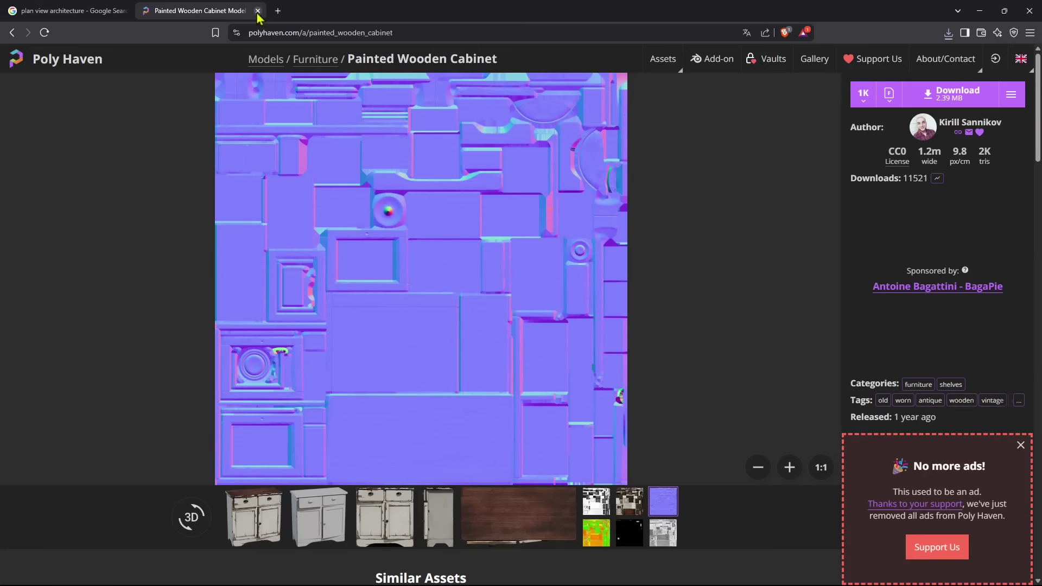
left_click(258, 12)
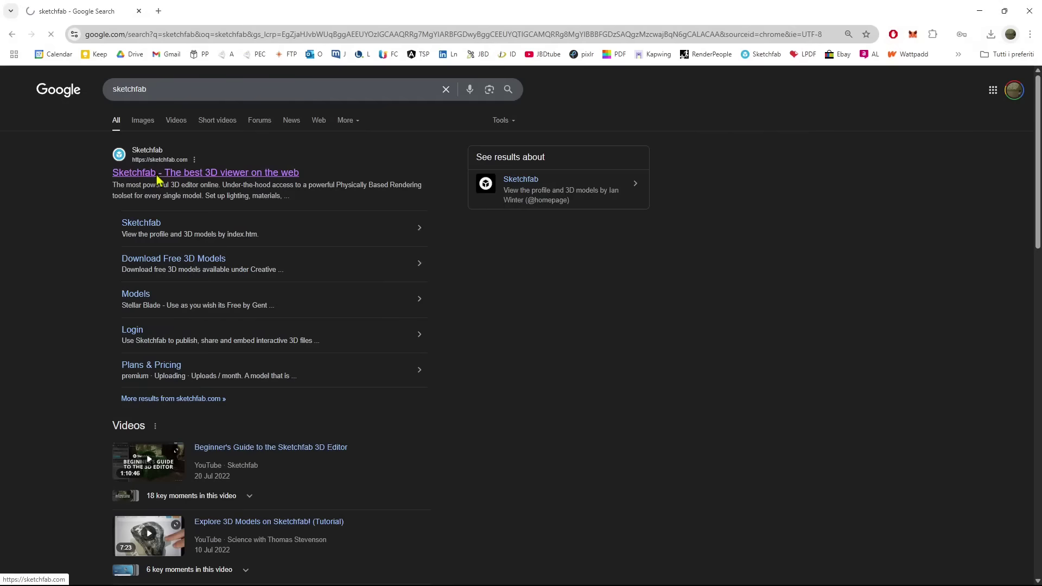
Open the Sketchfab site from the search results and search its 3D models for window
left_click(157, 175)
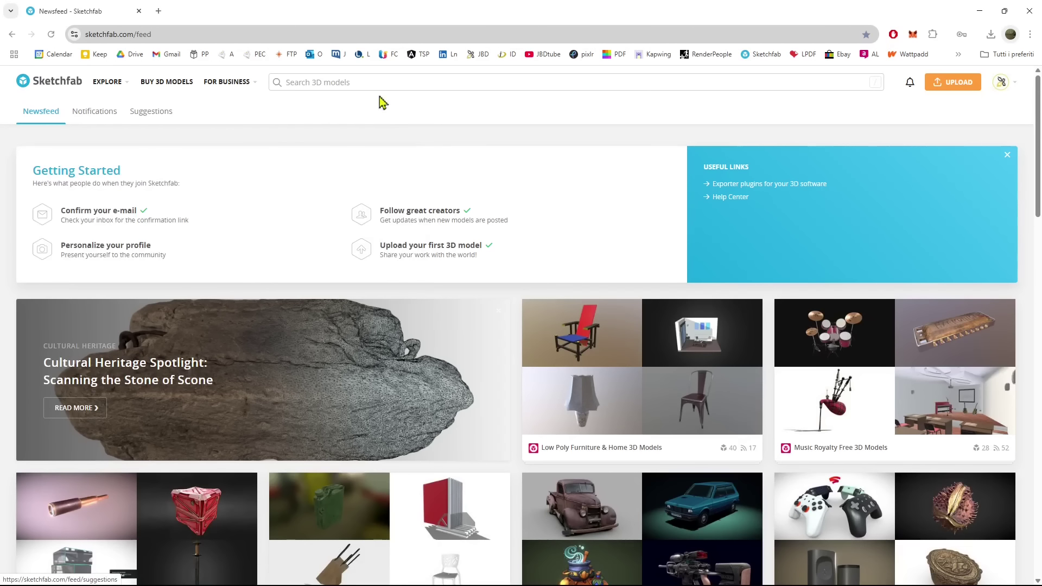
left_click(374, 83)
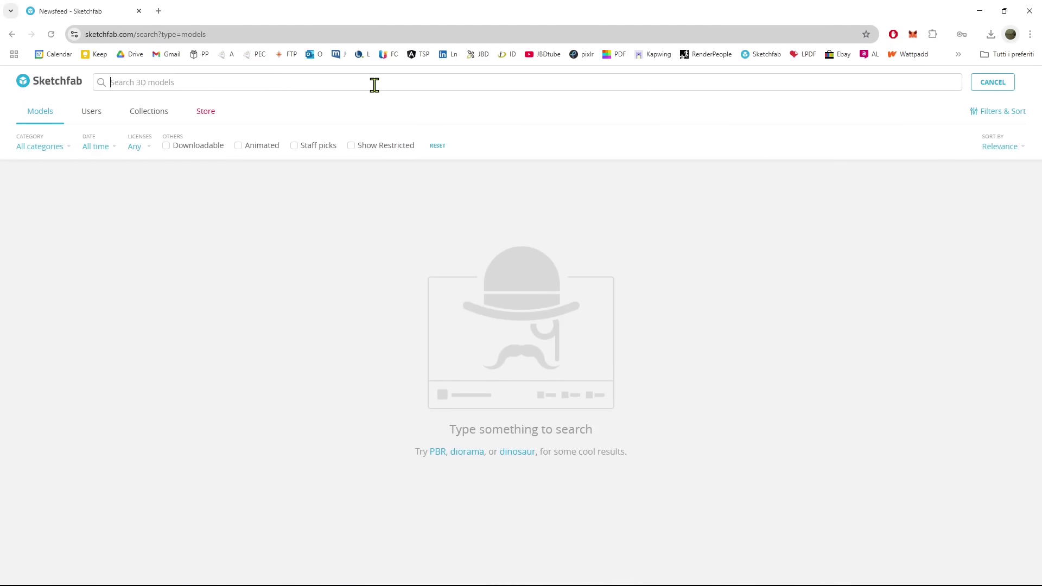
type("window")
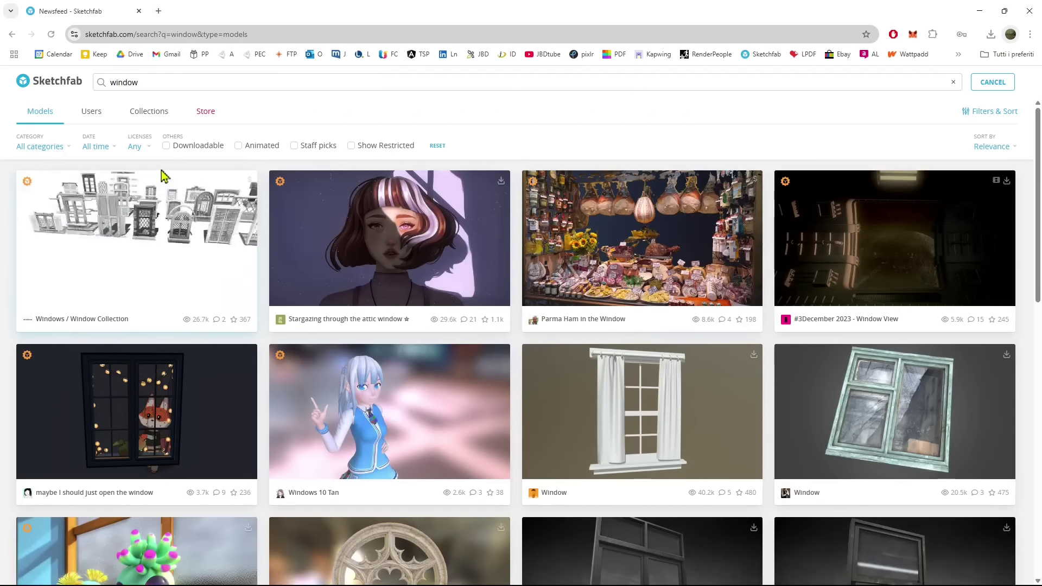
Filter the window results to downloadable models and keep only the CC BY and CC0 licenses
left_click(167, 146)
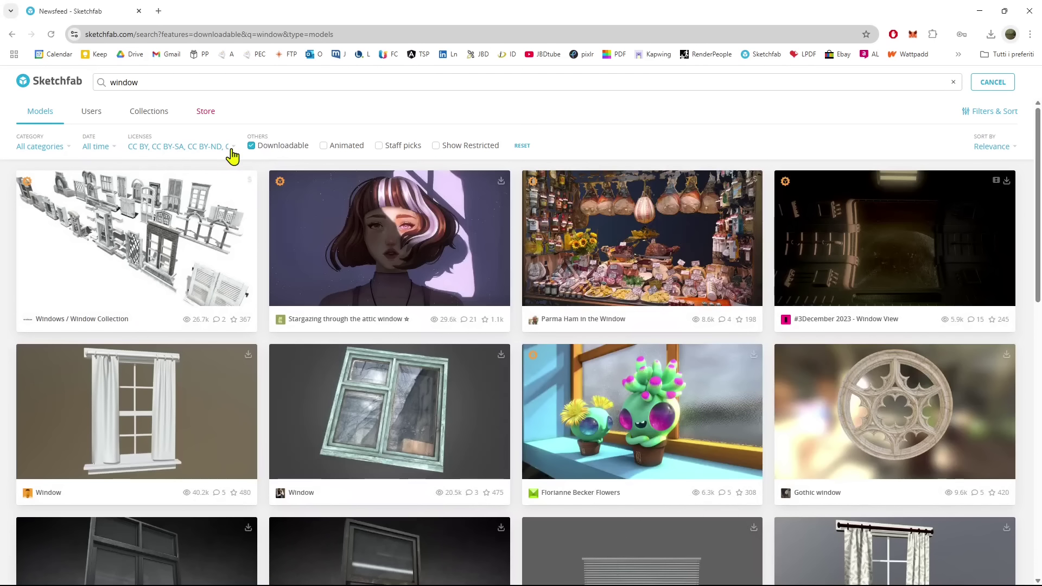
left_click(222, 149)
left_click(140, 307)
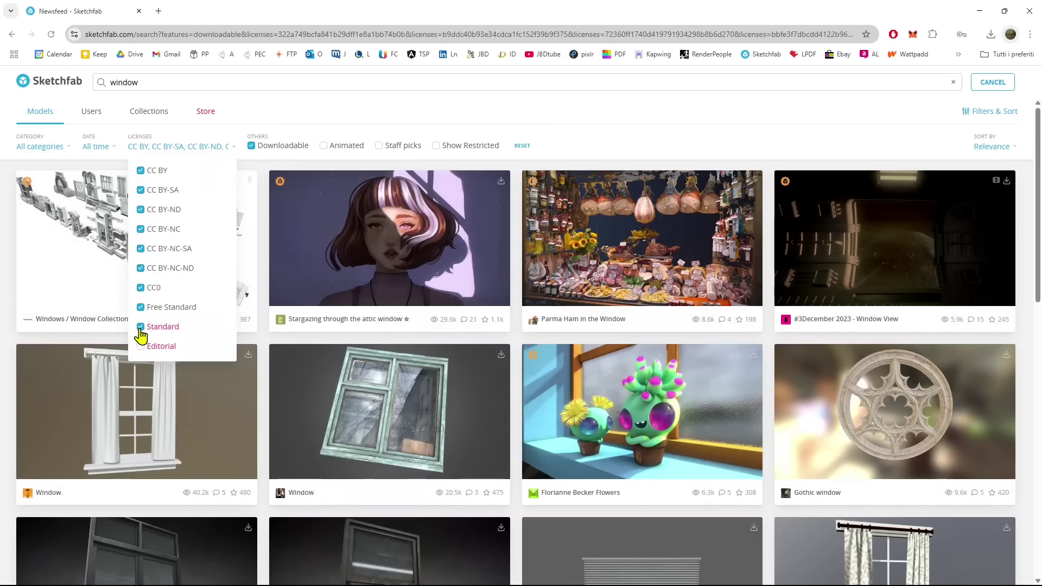
left_click(141, 268)
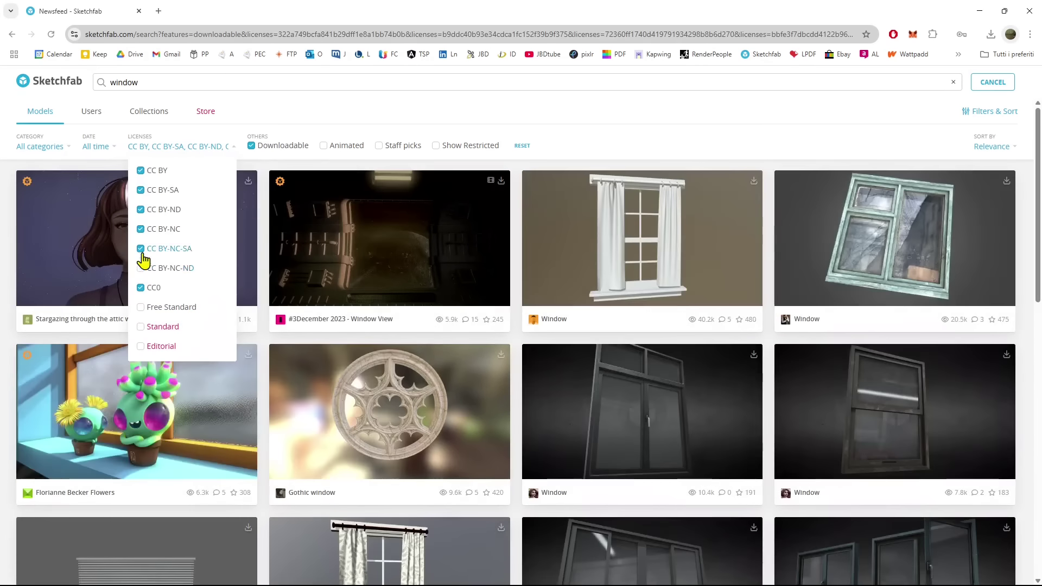
left_click(140, 249)
left_click(141, 229)
left_click(140, 210)
left_click(141, 190)
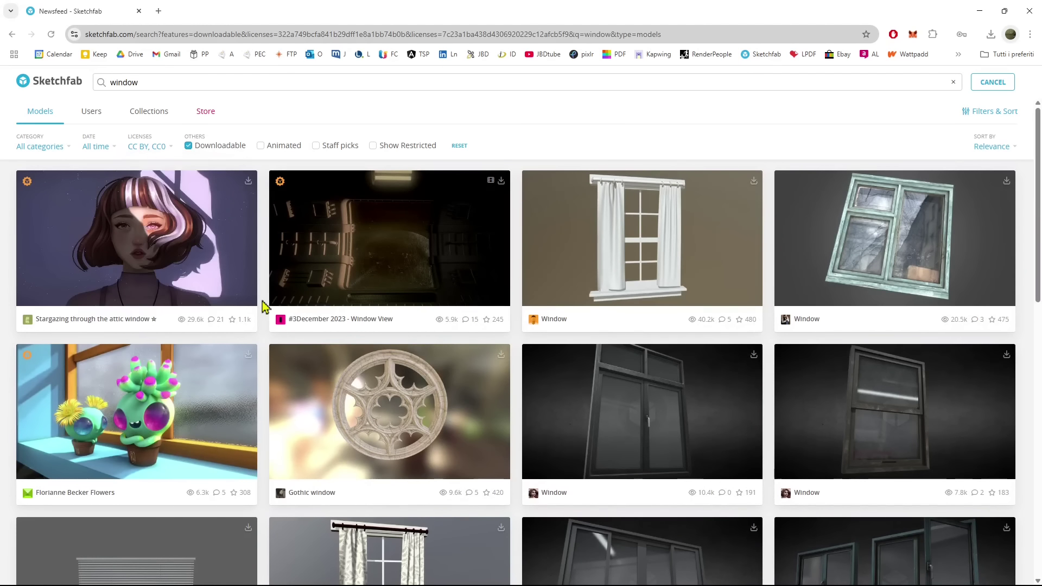
Look through the filtered window models for one suited to the house
scroll(263, 307, "down", 4)
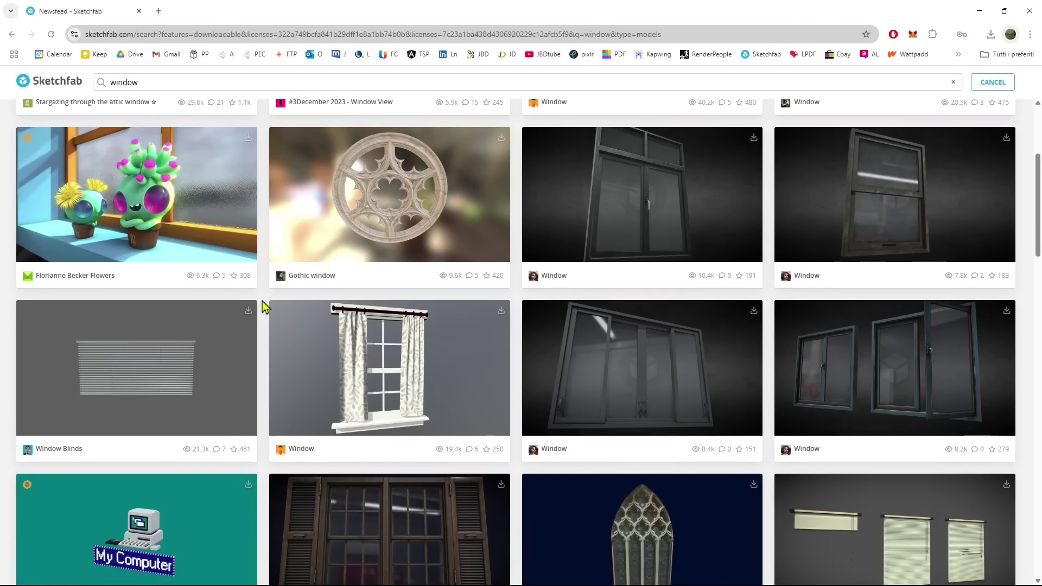
scroll(262, 305, "down", 2)
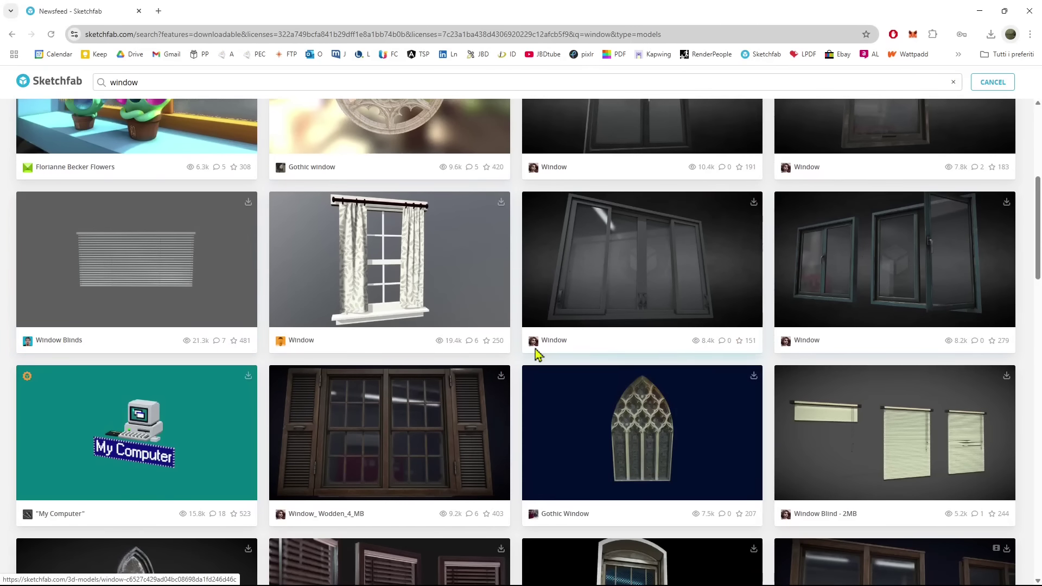
scroll(537, 354, "down", 7)
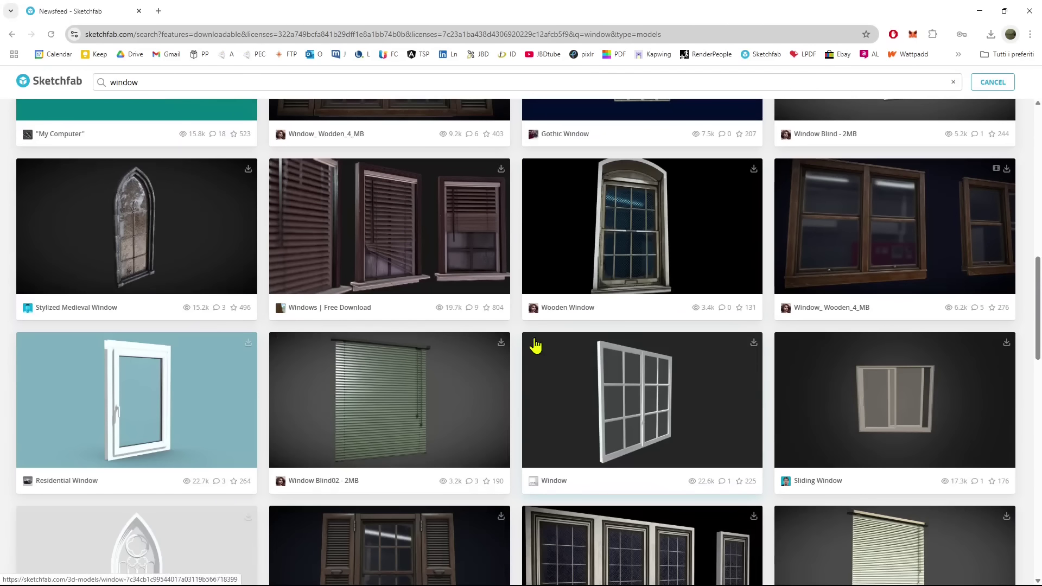
scroll(960, 415, "down", 2)
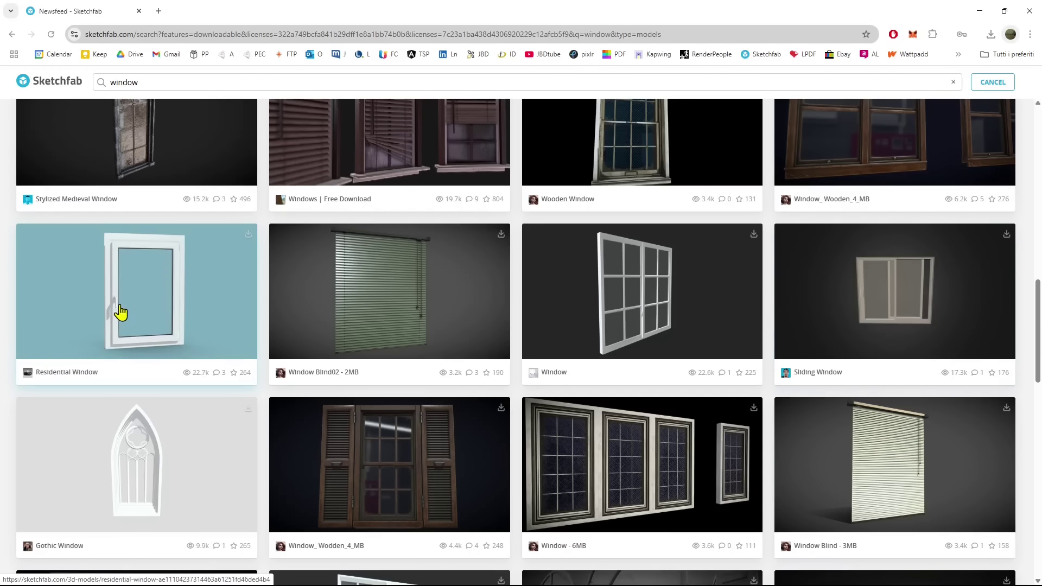
scroll(269, 377, "down", 2)
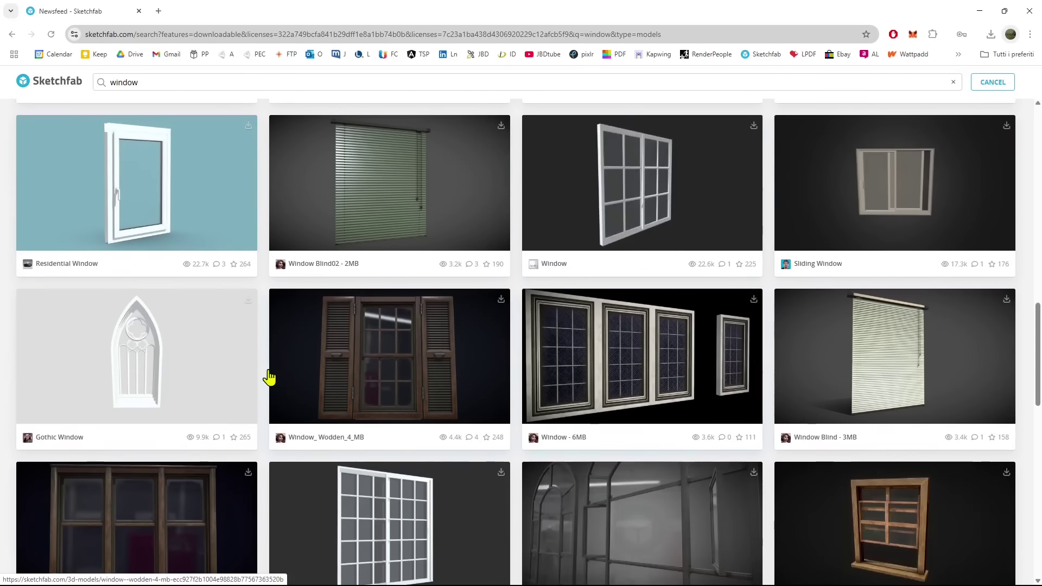
scroll(269, 377, "down", 3)
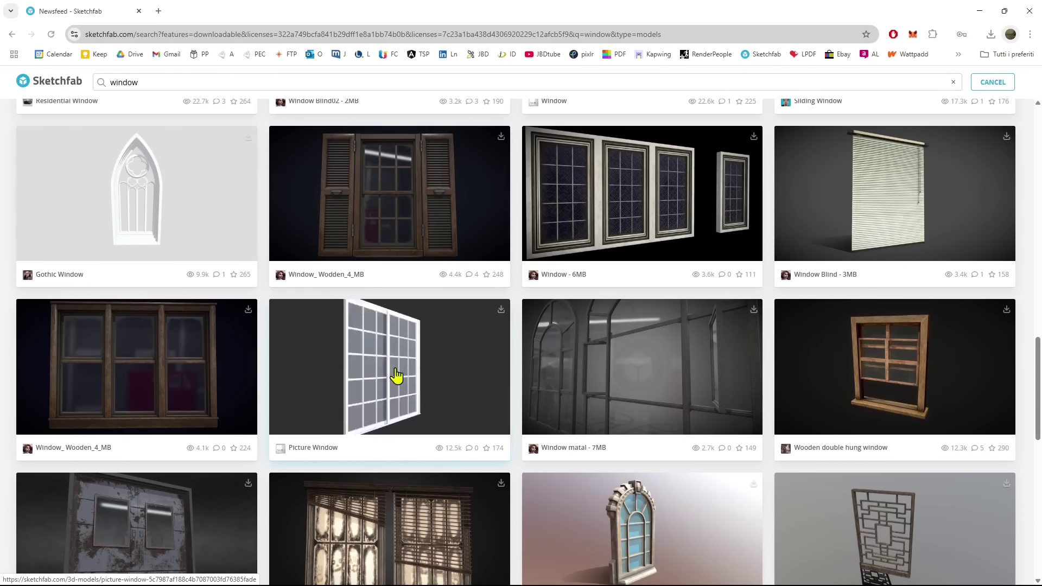
scroll(269, 388, "down", 4)
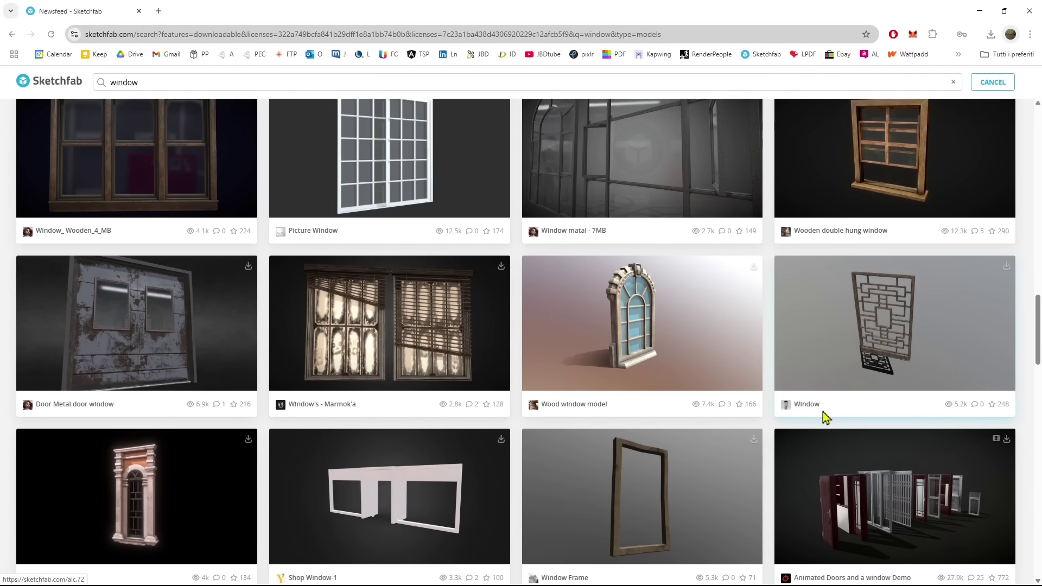
scroll(824, 415, "down", 3)
scroll(824, 417, "up", 11)
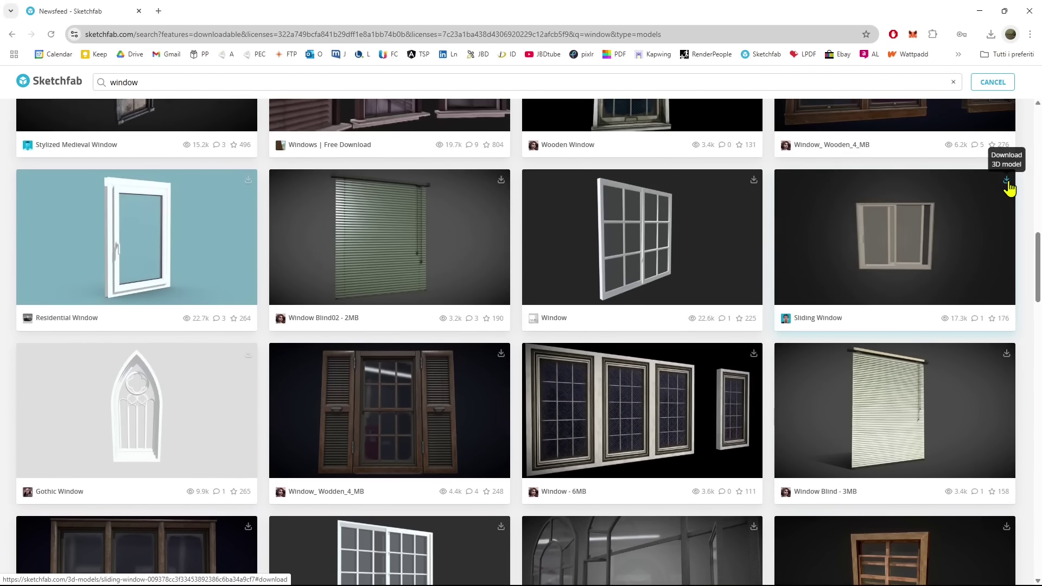
Download the free Sliding Window model in its original 3ds format and open the sliding-window archive
left_click(1007, 180)
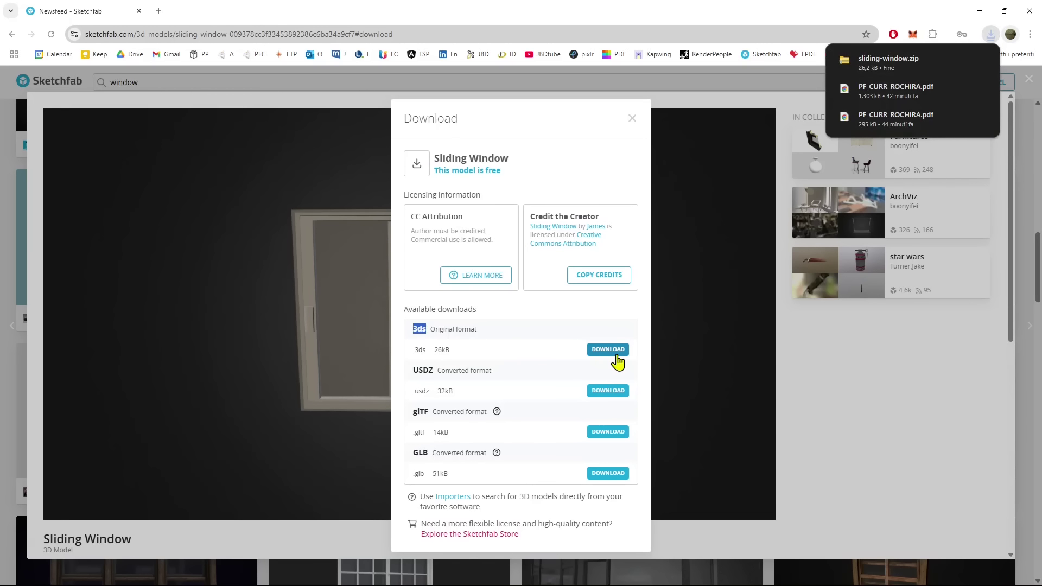
left_click(892, 72)
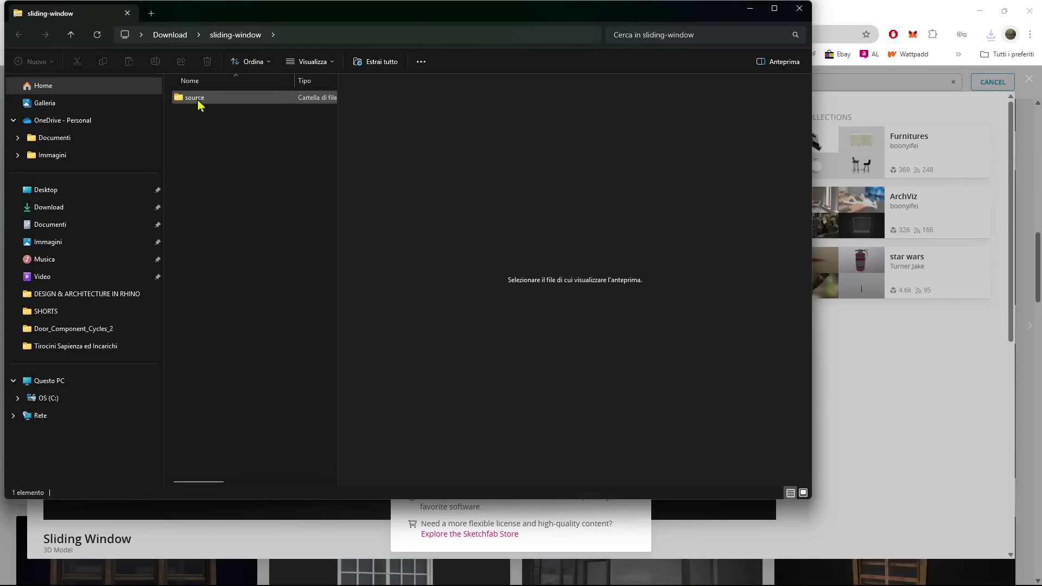
Copy the source folder from the sliding-window archive into the Sketchfab folder under DATABASE\WORKS
double_click(198, 99)
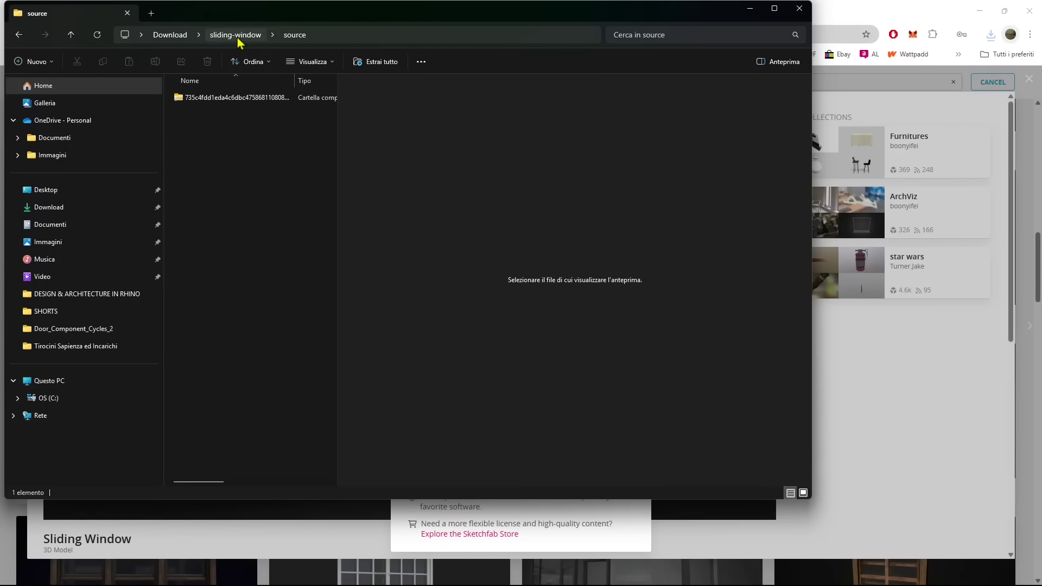
left_click(236, 36)
right_click(194, 100)
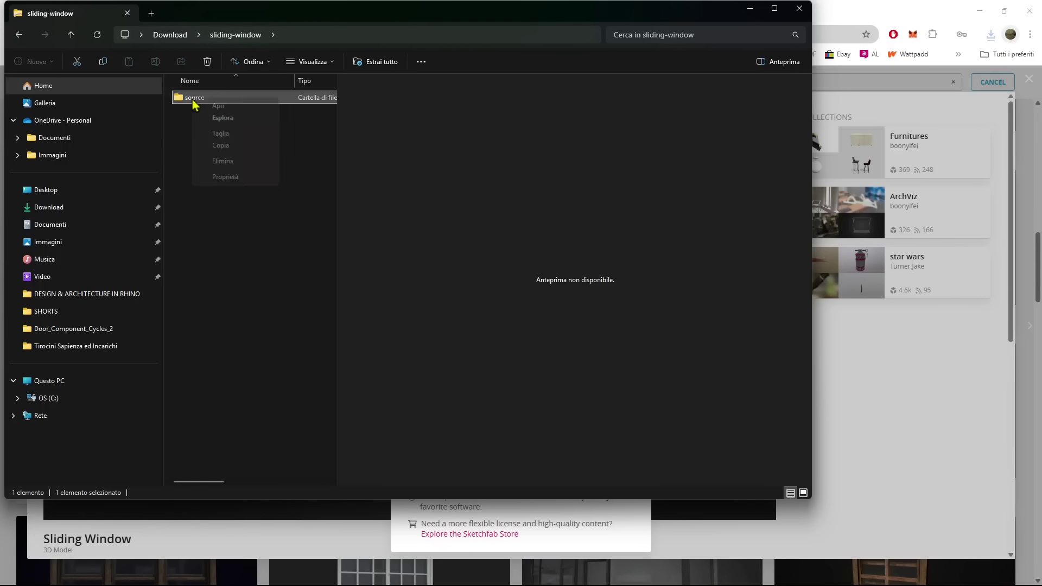
left_click(214, 145)
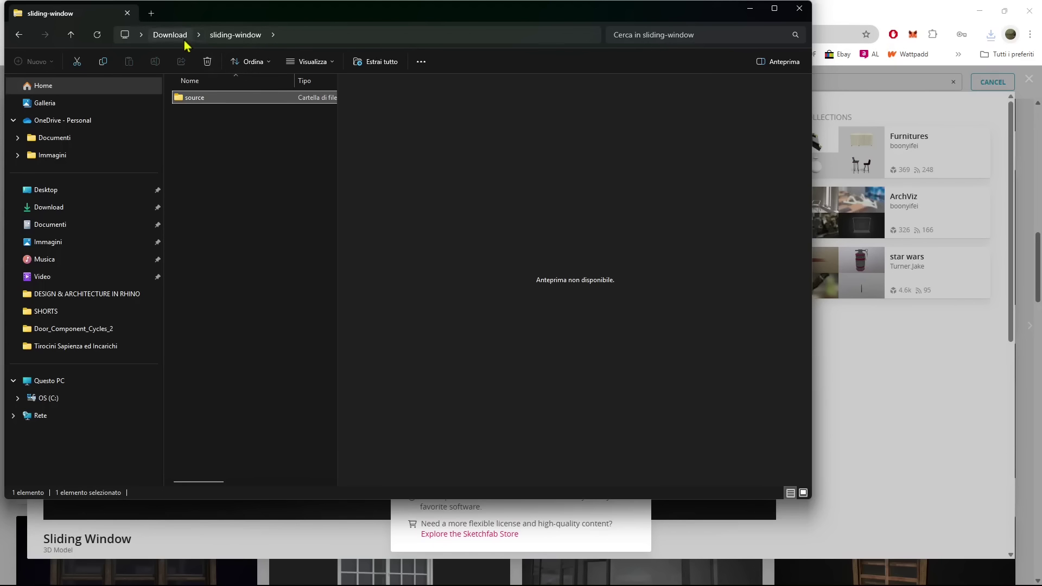
left_click(82, 293)
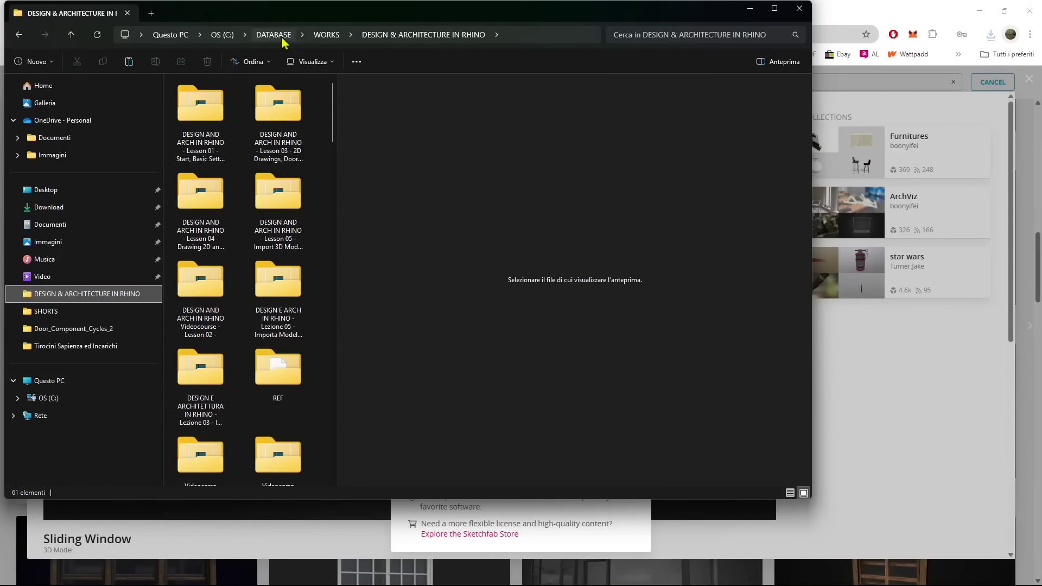
left_click(326, 35)
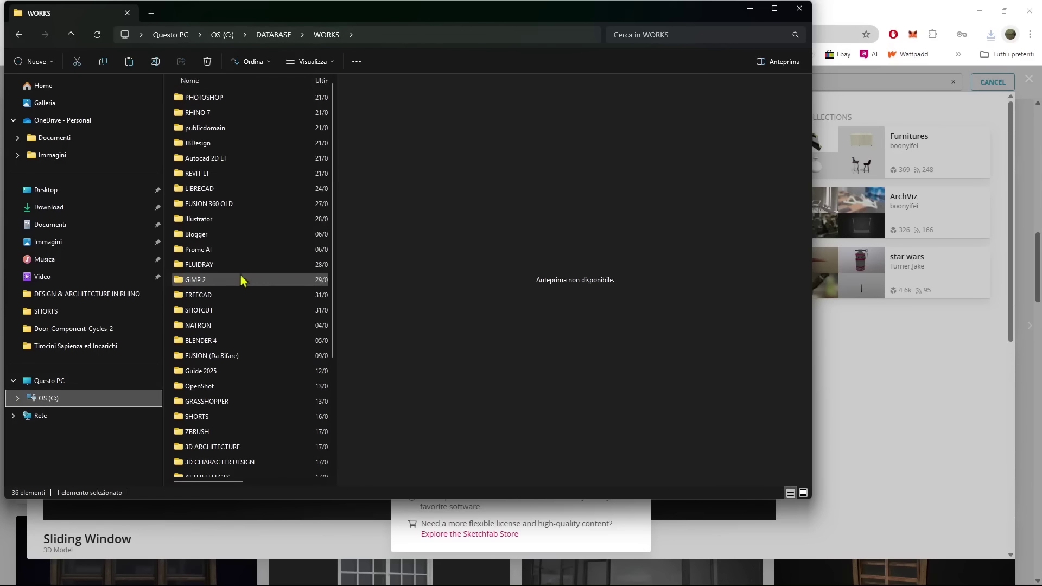
scroll(209, 268, "down", 4)
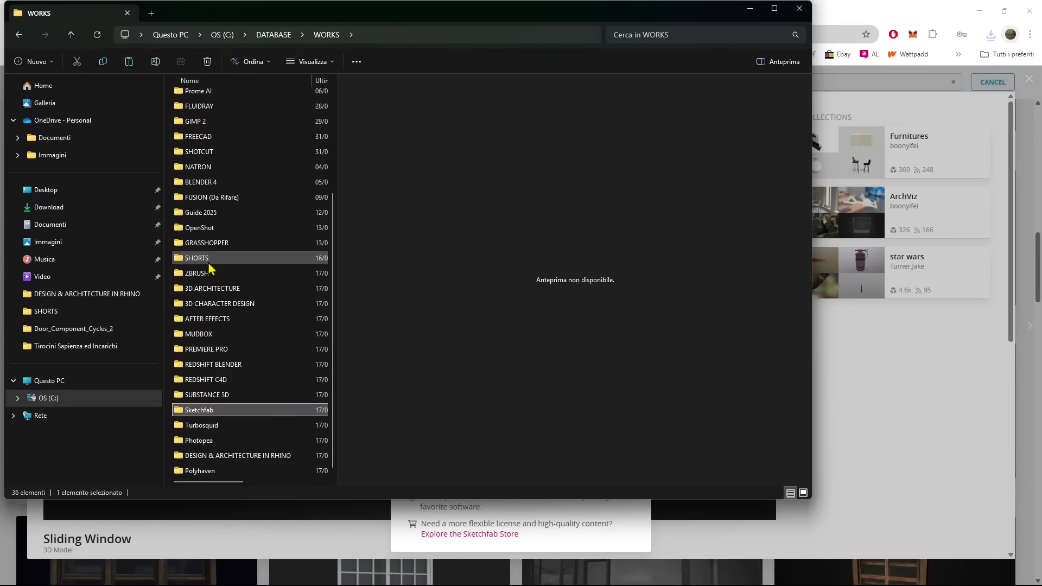
double_click(191, 413)
right_click(205, 192)
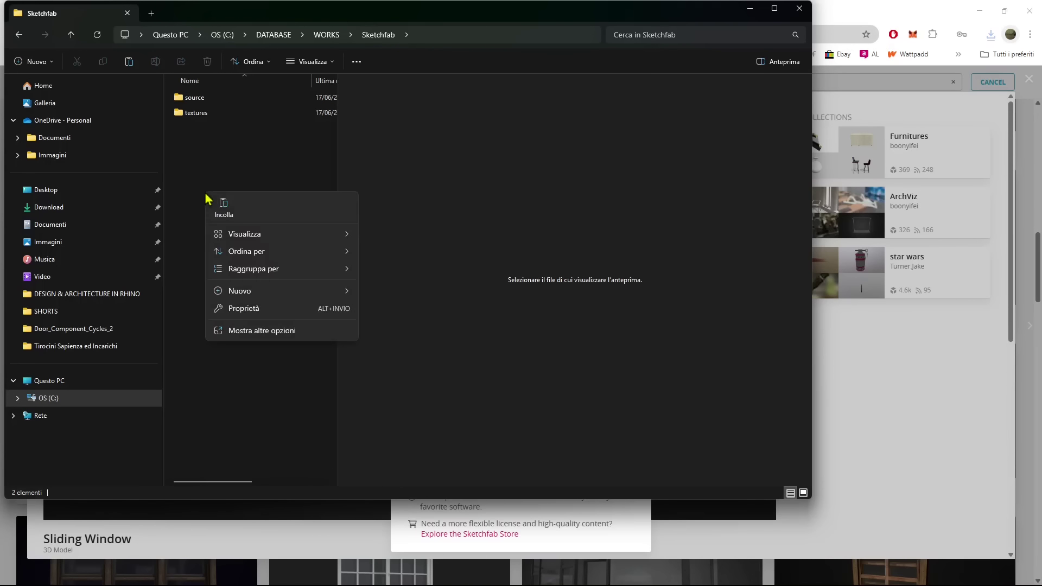
left_click(225, 214)
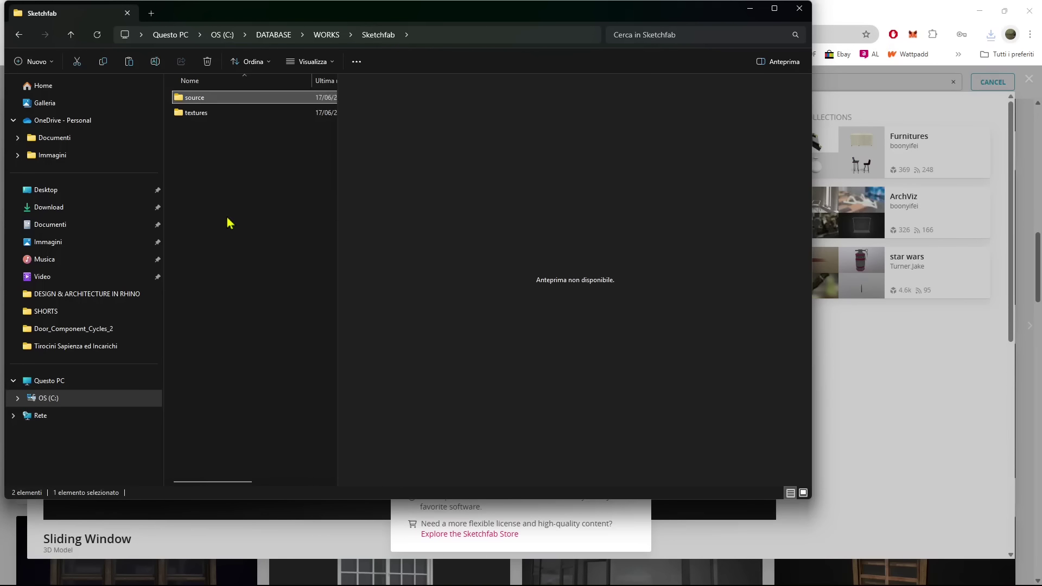
Move the window model's zip archive from the source folder up into the parent Sketchfab folder
double_click(196, 99)
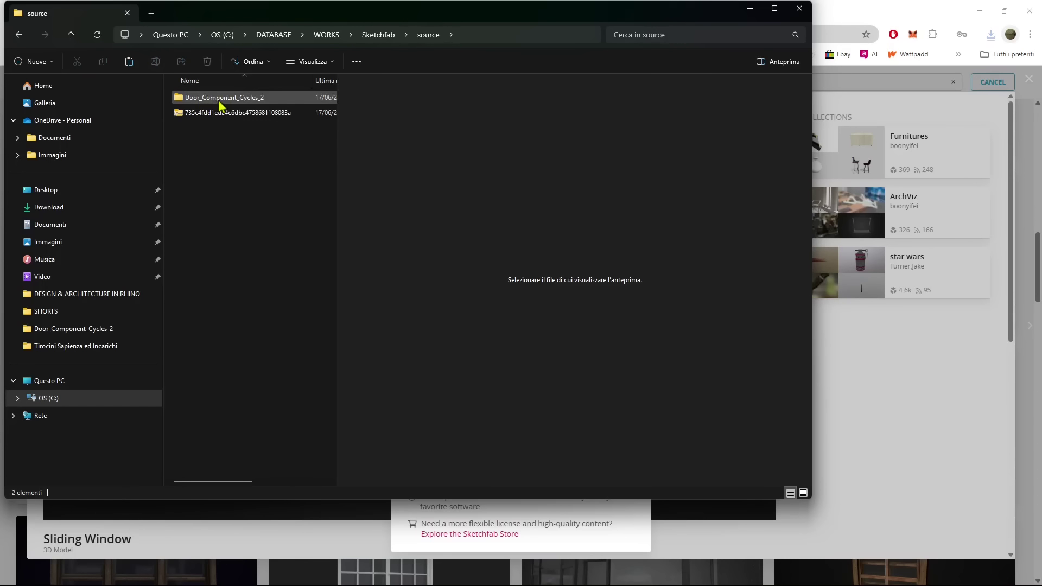
left_click(229, 114)
right_click(207, 120)
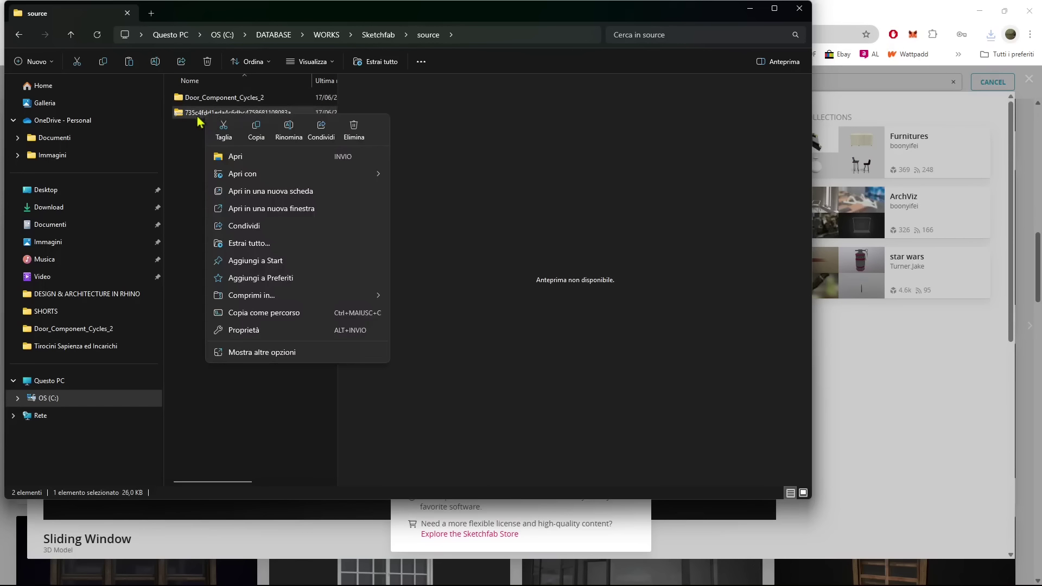
left_click(211, 116)
mouse_move(211, 116)
left_mouse_down()
mouse_move(331, 38)
mouse_move(376, 40)
left_mouse_up()
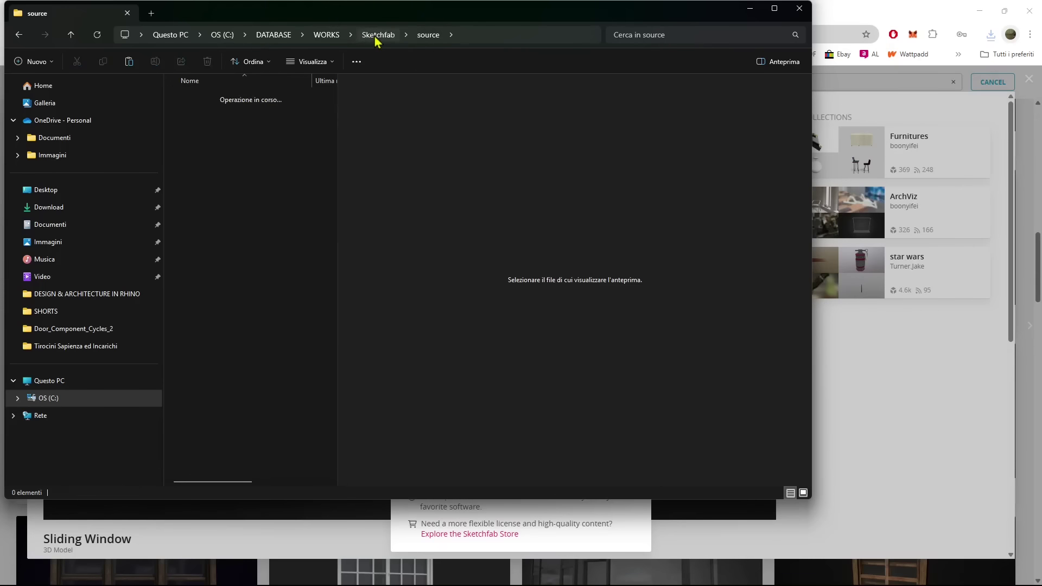
Extract the window model's zip inside the Sketchfab folder and preview the extracted 005alisier texture
left_click(376, 38)
right_click(207, 133)
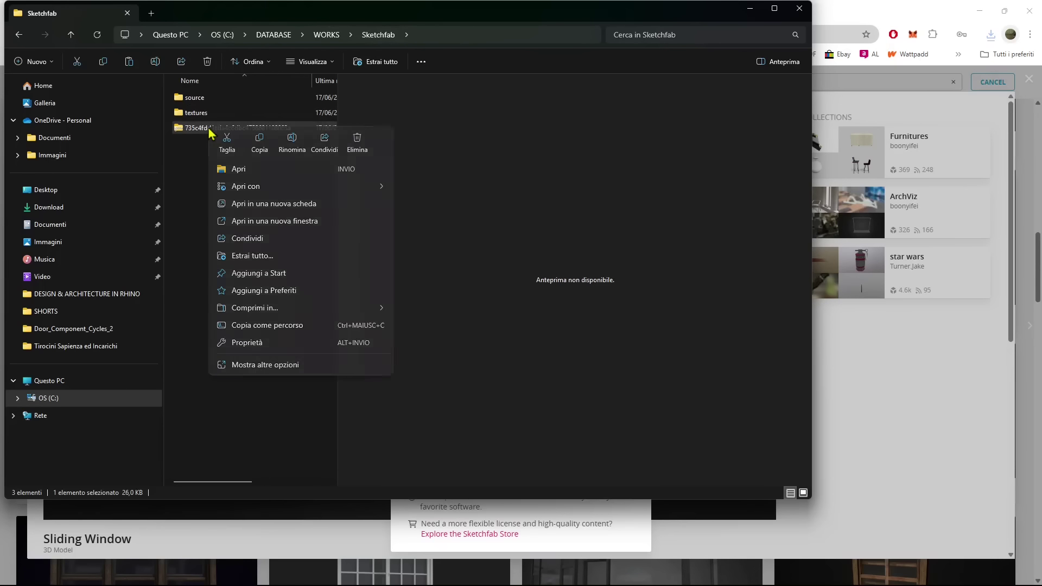
left_click(249, 256)
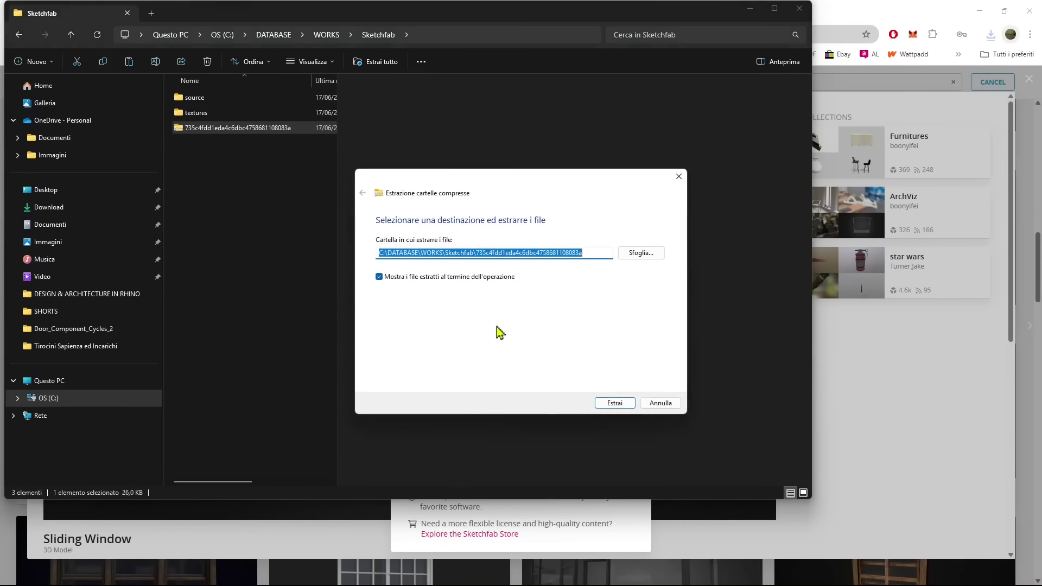
left_click(609, 403)
left_click(297, 122)
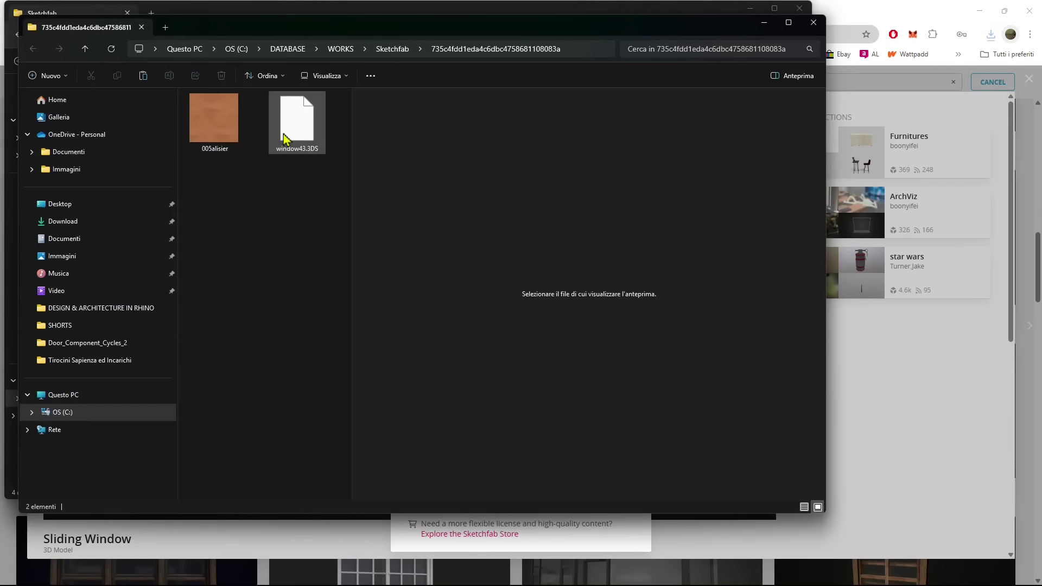
left_click(233, 135)
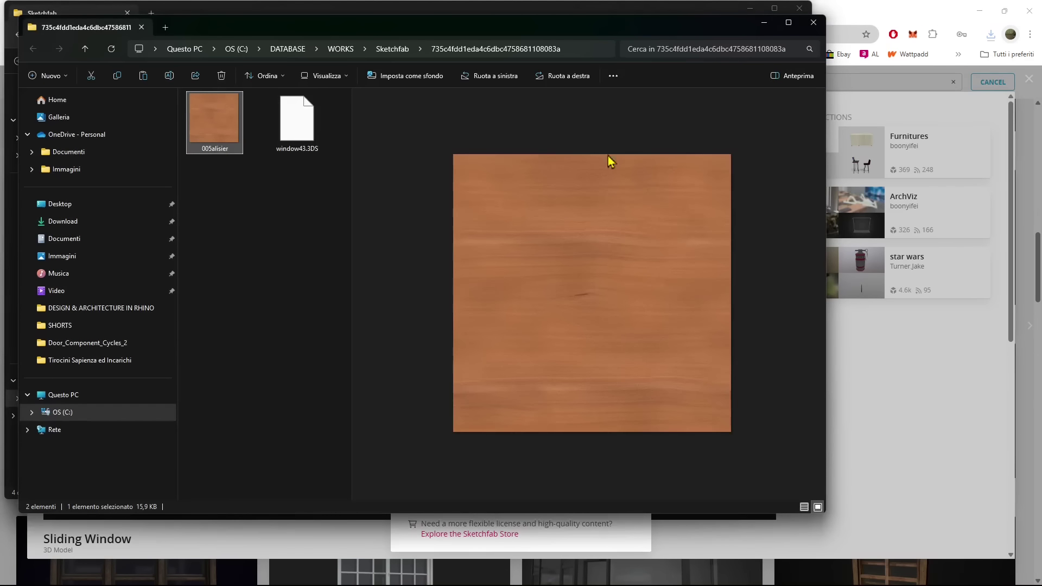
left_click(812, 22)
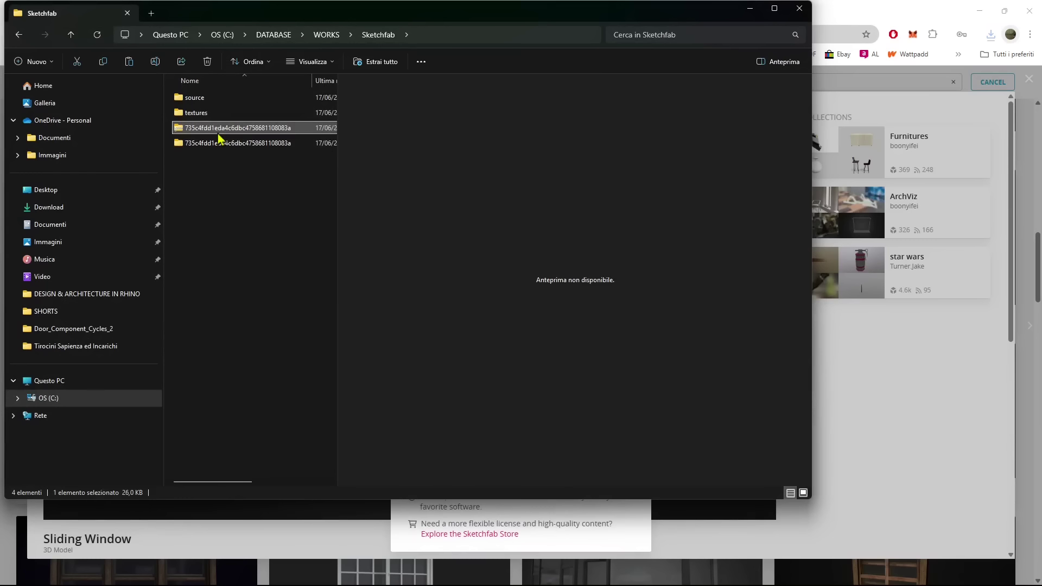
Delete the window model's zip archive and rename its extracted folder slidingwindow
key("Delete")
left_click(208, 128)
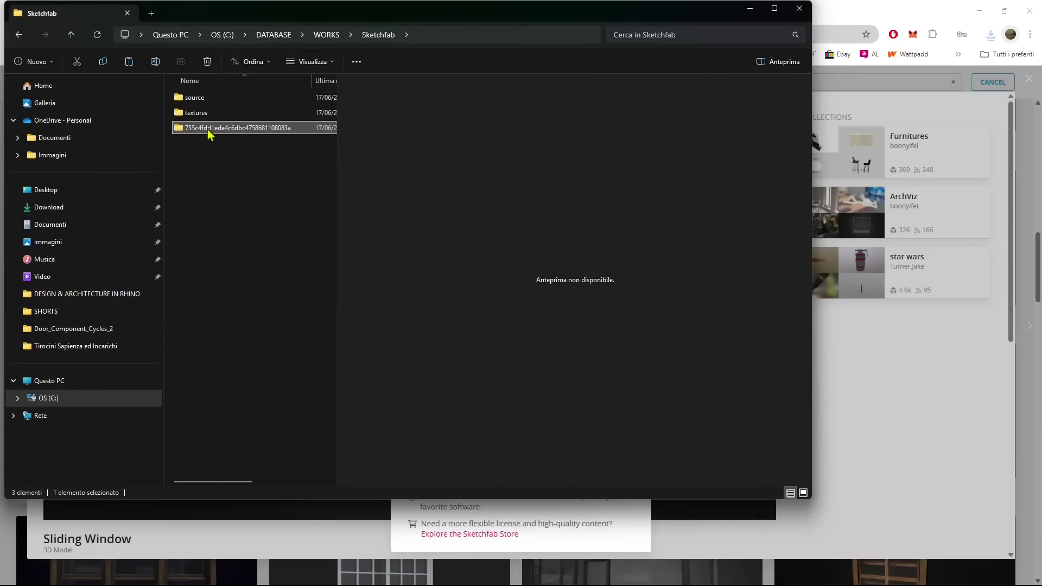
key("F2")
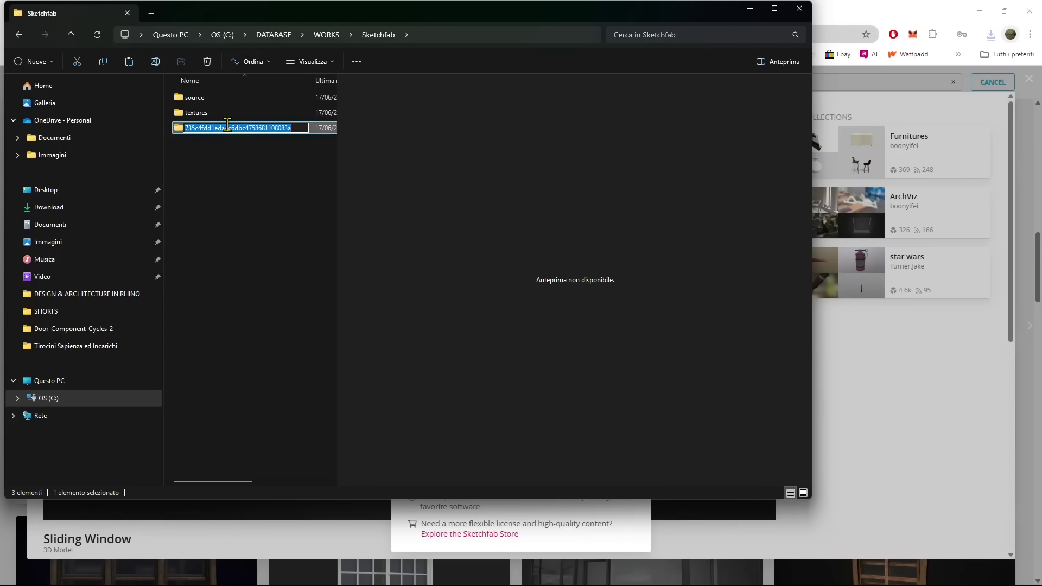
type("slidingwindow")
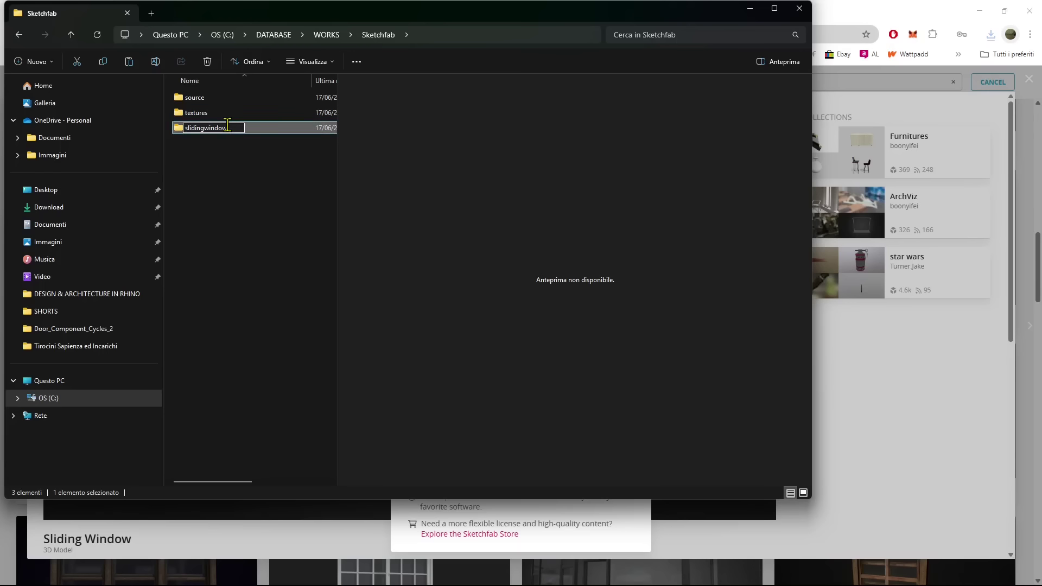
key("Return")
key("alt+F4")
Examine the Sliding Window model's mesh in the Model Inspector's wireframe display, including the handle and frame
mouse_move(467, 267)
left_mouse_down()
mouse_move(499, 309)
mouse_move(438, 290)
left_mouse_up()
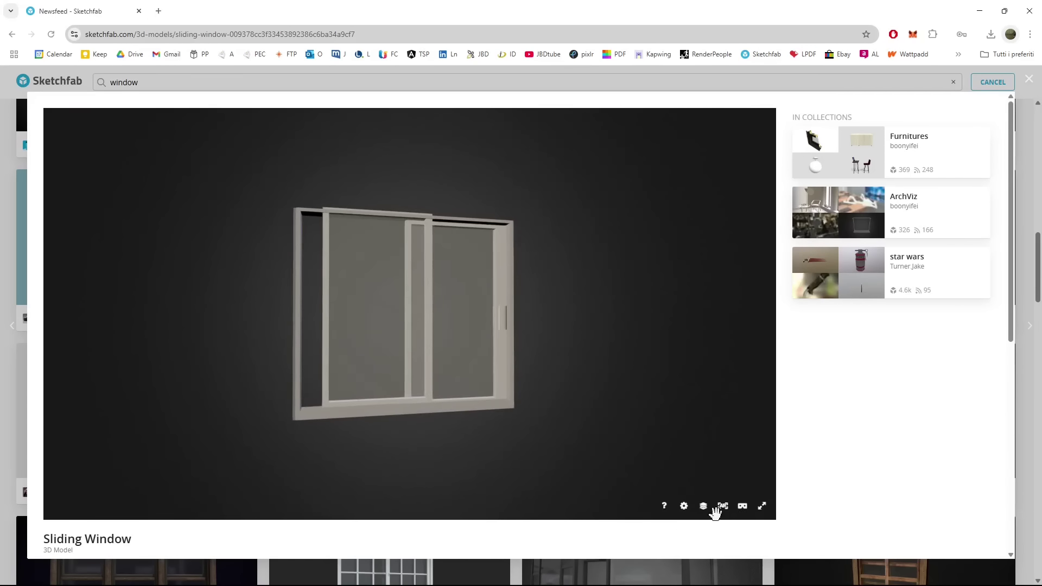
left_click(705, 510)
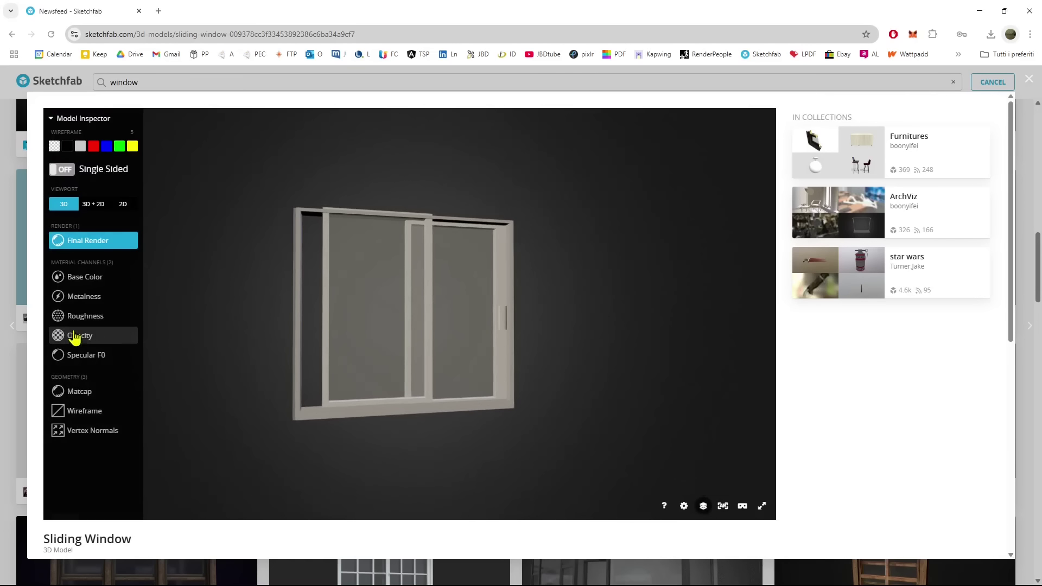
left_click(87, 411)
left_click_drag(367, 314, 272, 347)
scroll(282, 316, "up", 5)
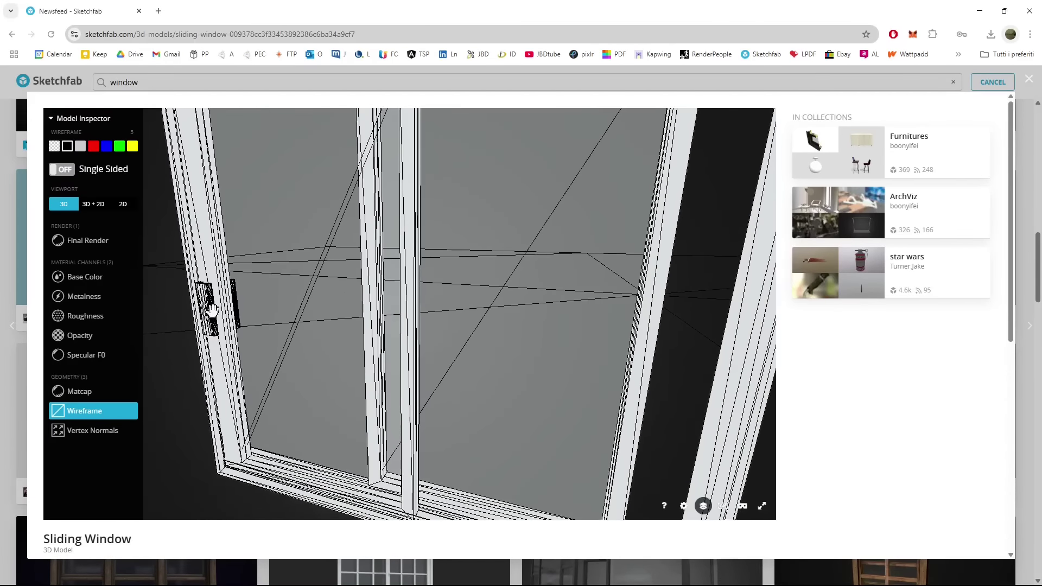
left_click_drag(354, 331, 397, 330)
scroll(397, 329, "down", 5)
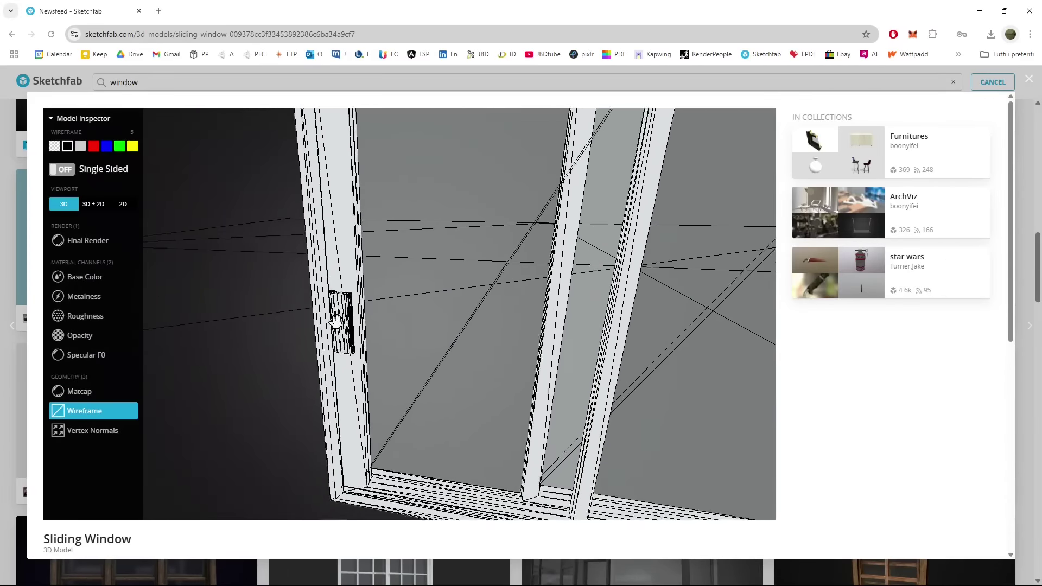
left_click_drag(331, 321, 417, 185)
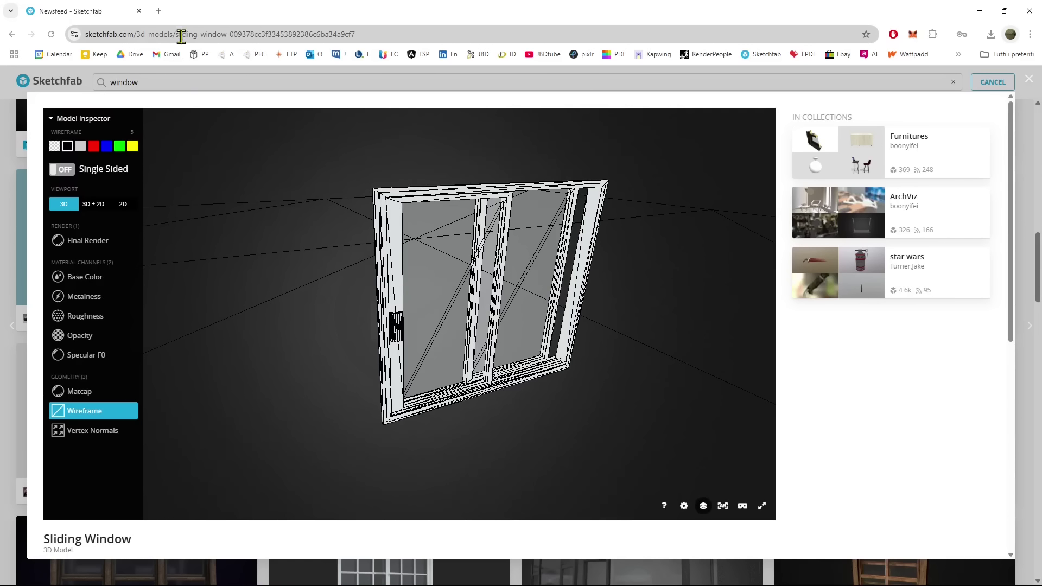
Duplicate the browser tab, search the web for turbosquid and open the TurboSquid site
right_click(100, 16)
left_click(130, 107)
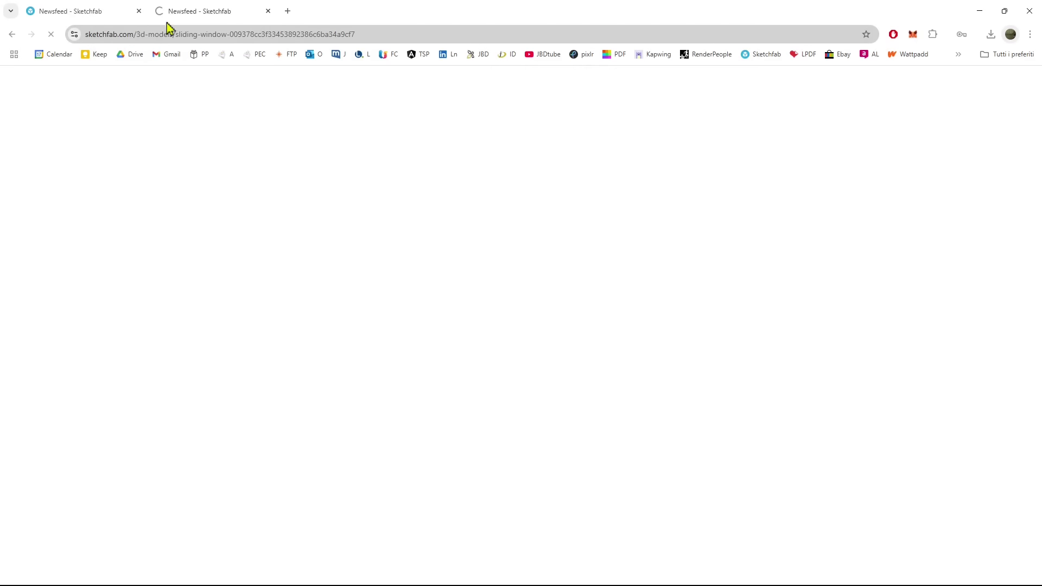
left_click(179, 33)
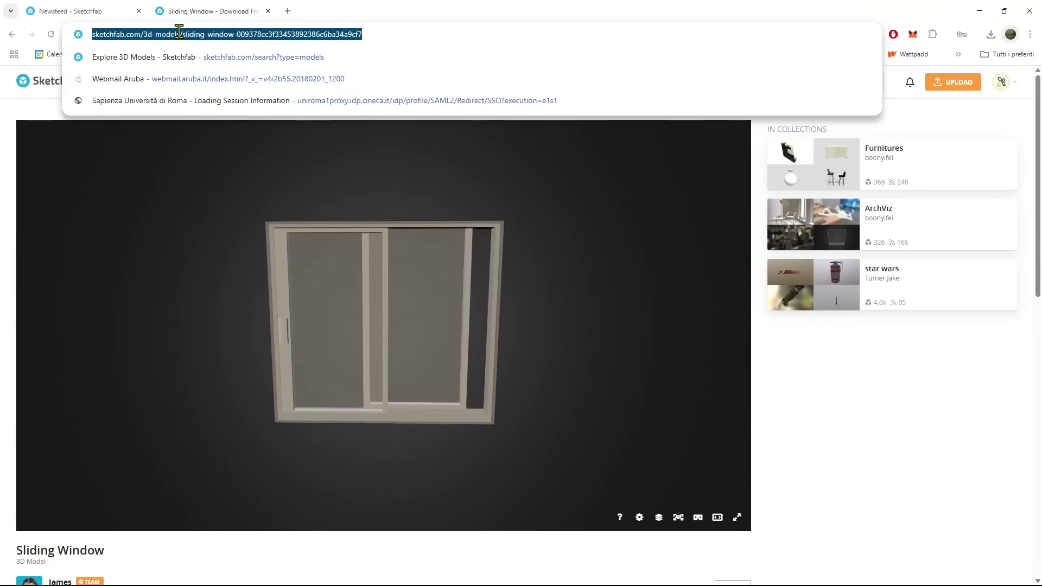
type("turbosquid")
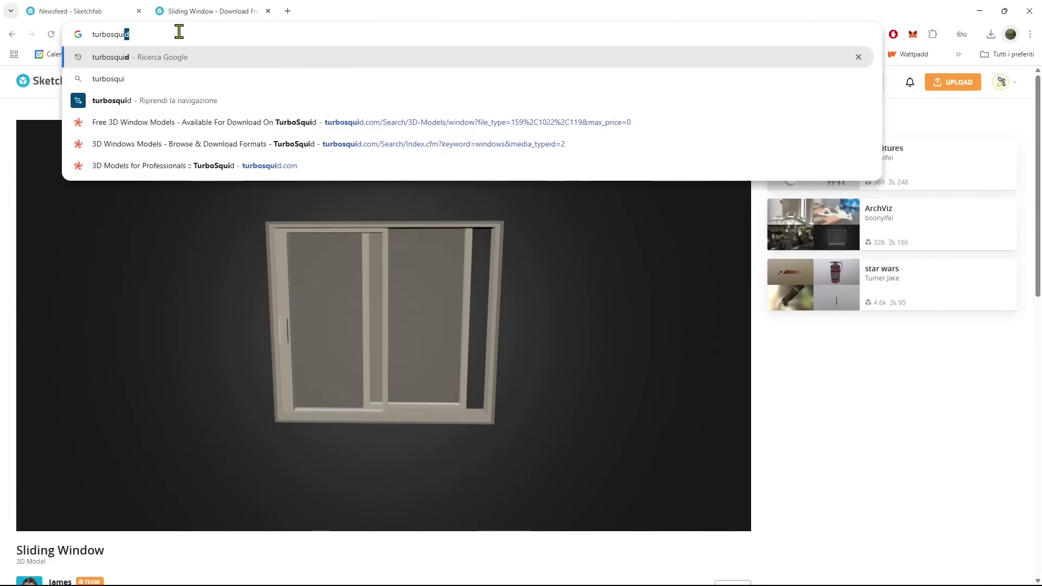
key("Return")
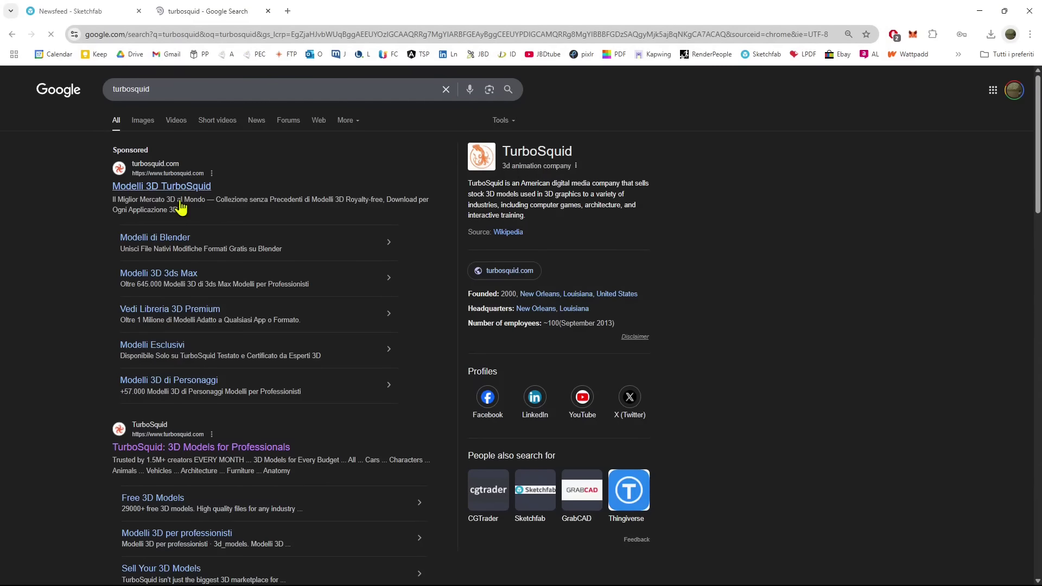
scroll(187, 303, "down", 1)
left_click(199, 393)
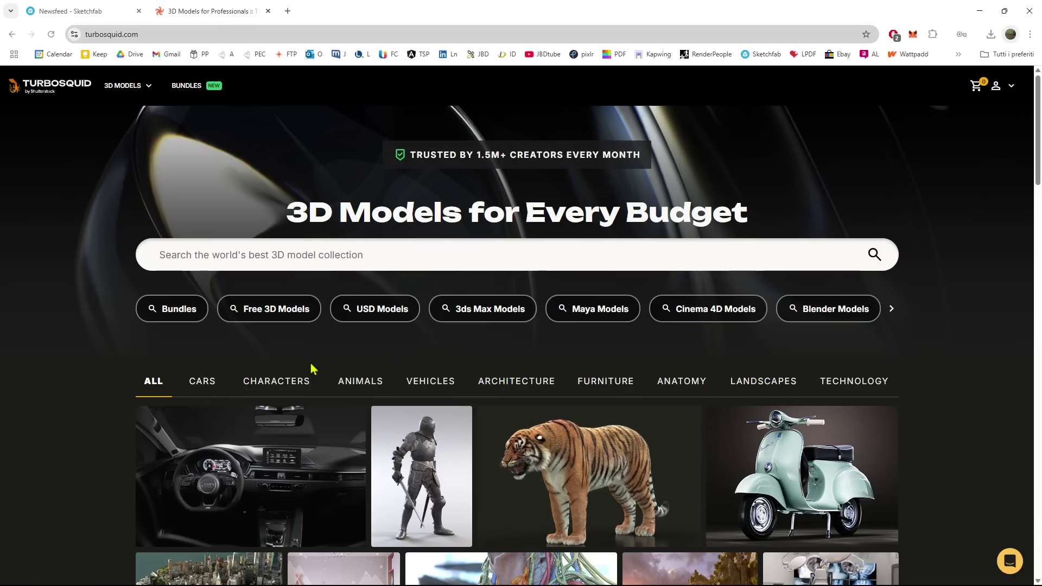
Open the free 3D models and search the catalogue for door, choosing the suggested door category
left_click(274, 308)
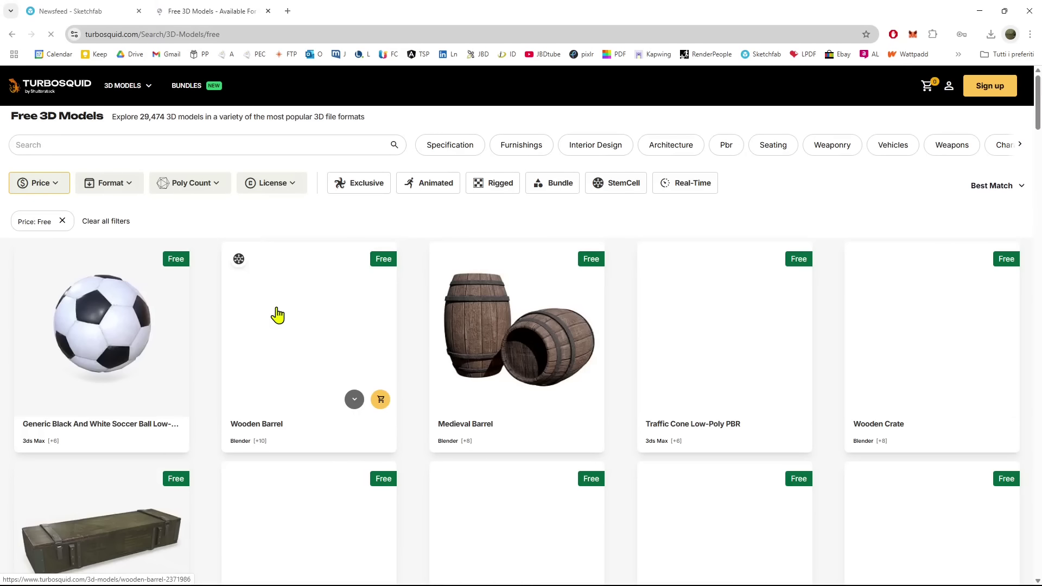
left_click(96, 150)
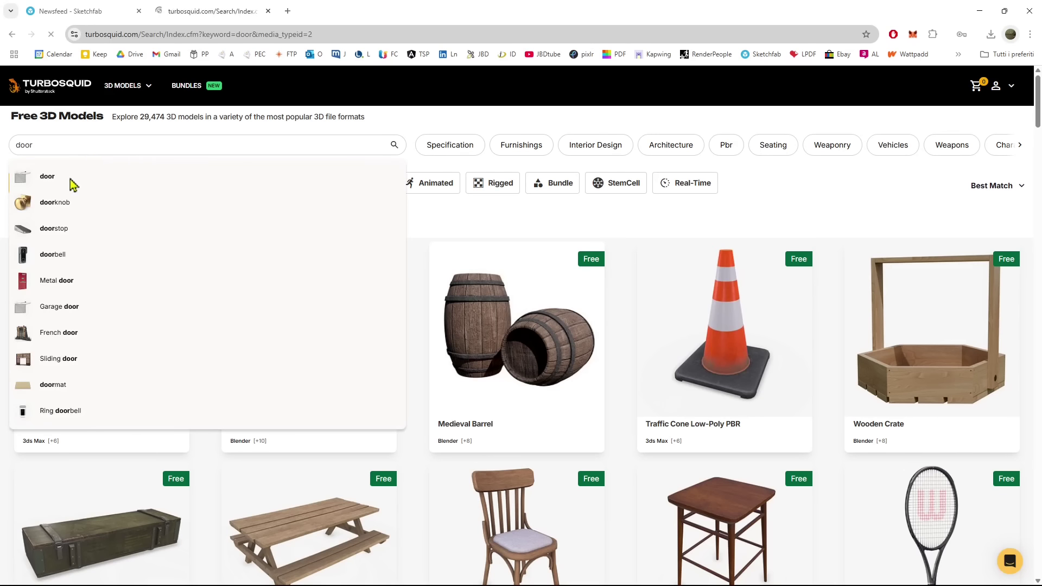
left_click(71, 177)
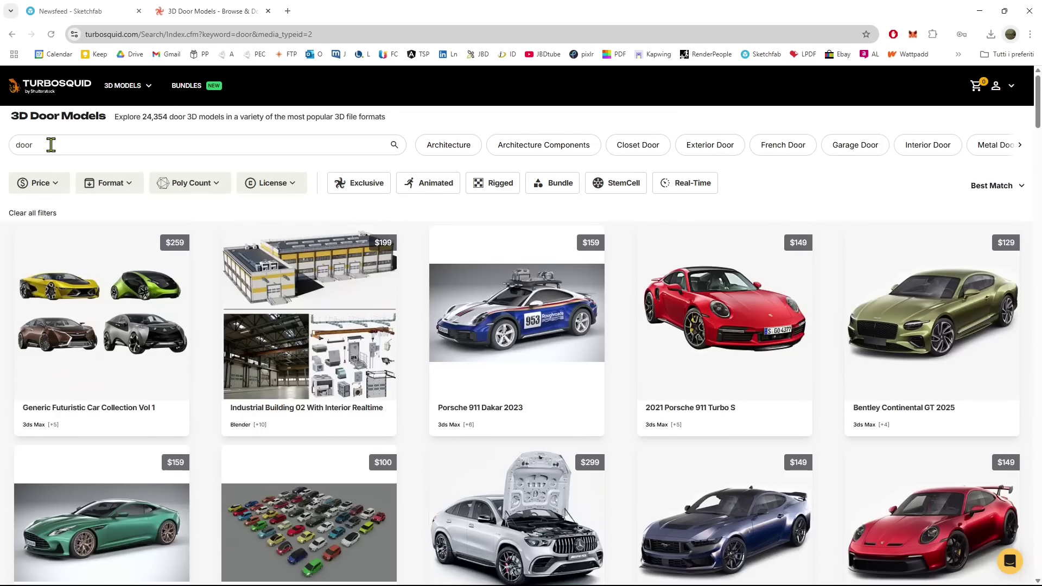
left_click_drag(51, 145, 3, 149)
type("d")
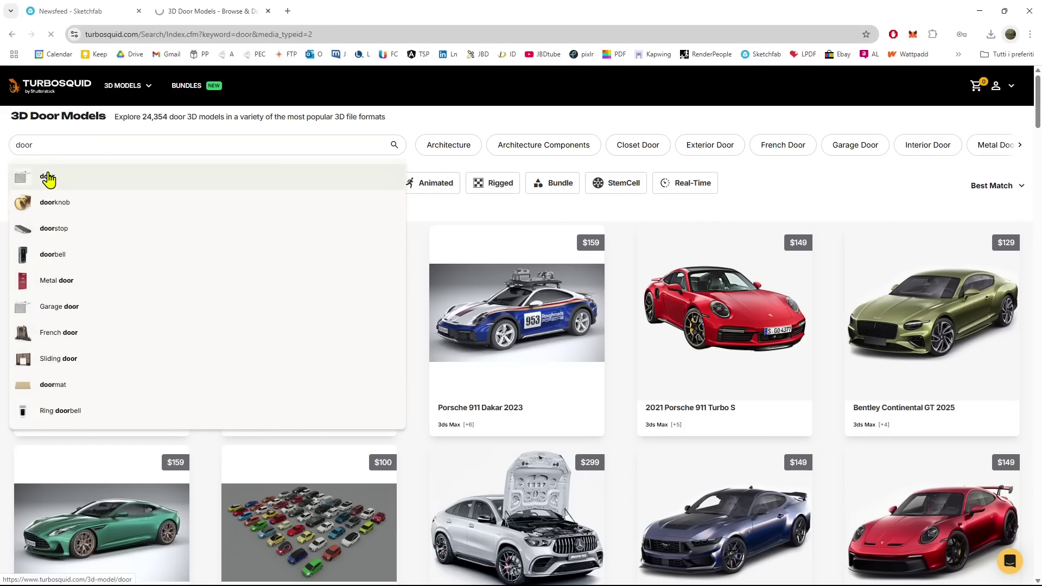
left_click(82, 184)
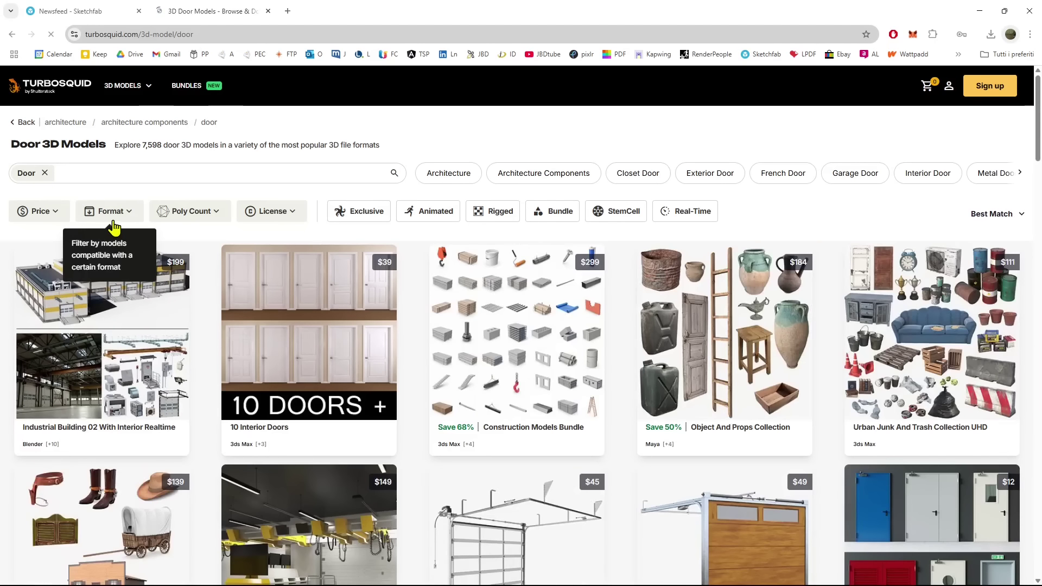
Limit the door results to free models by lowering the maximum price to $0 and applying the filter
left_click(57, 218)
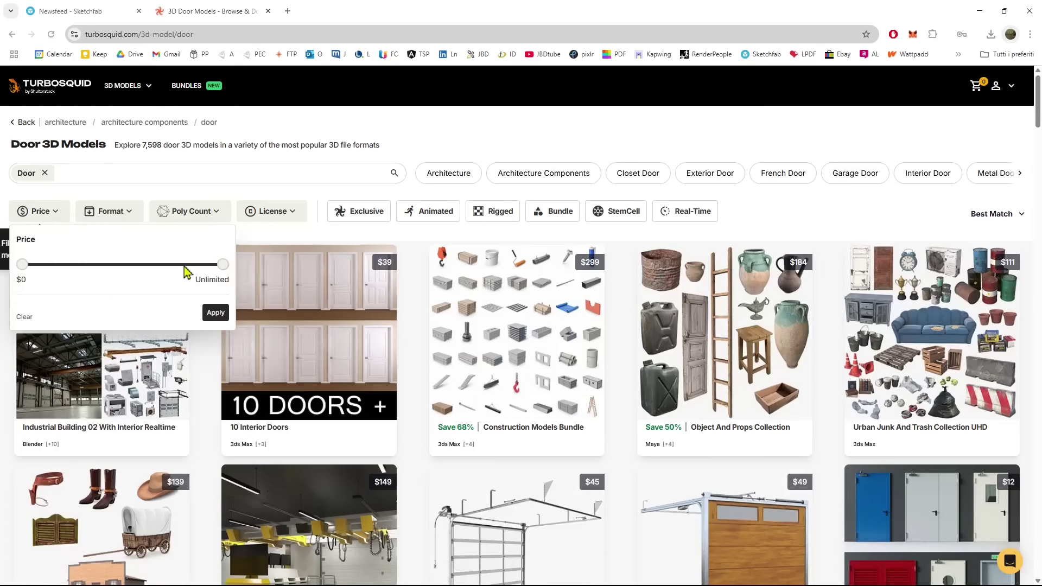
left_click_drag(223, 265, 22, 264)
left_click(206, 317)
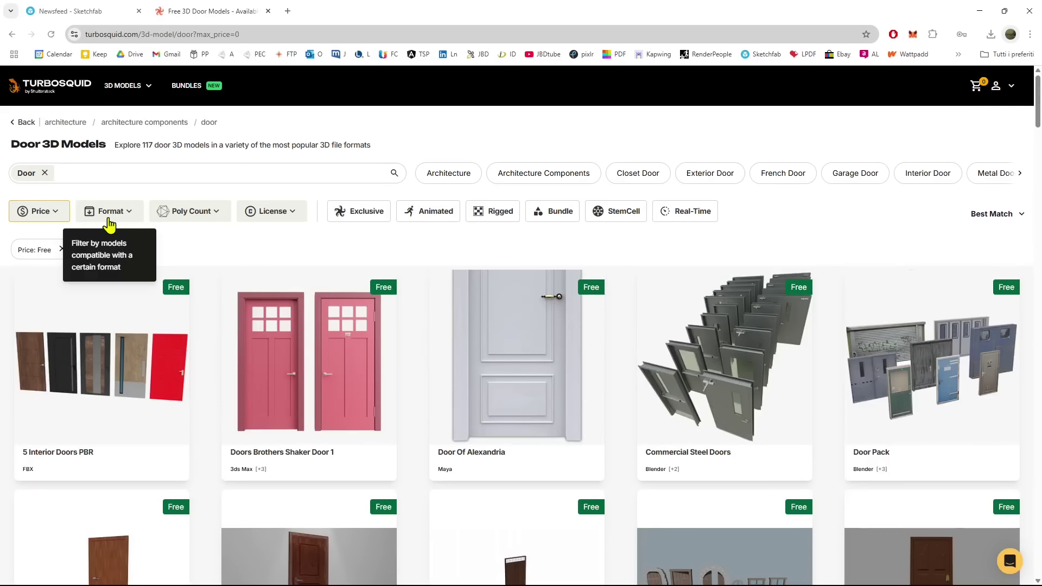
left_click(131, 217)
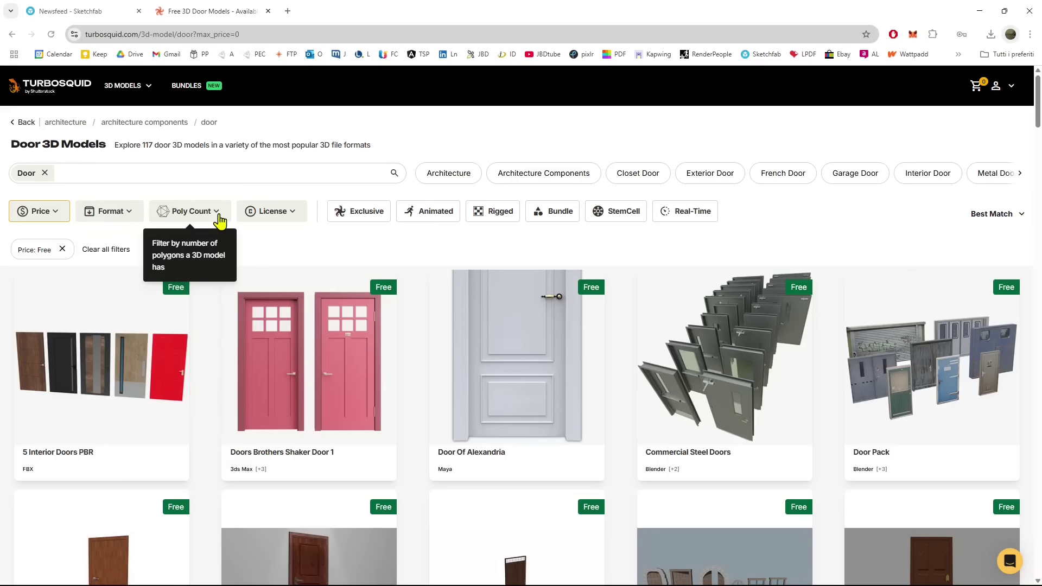
left_click(219, 216)
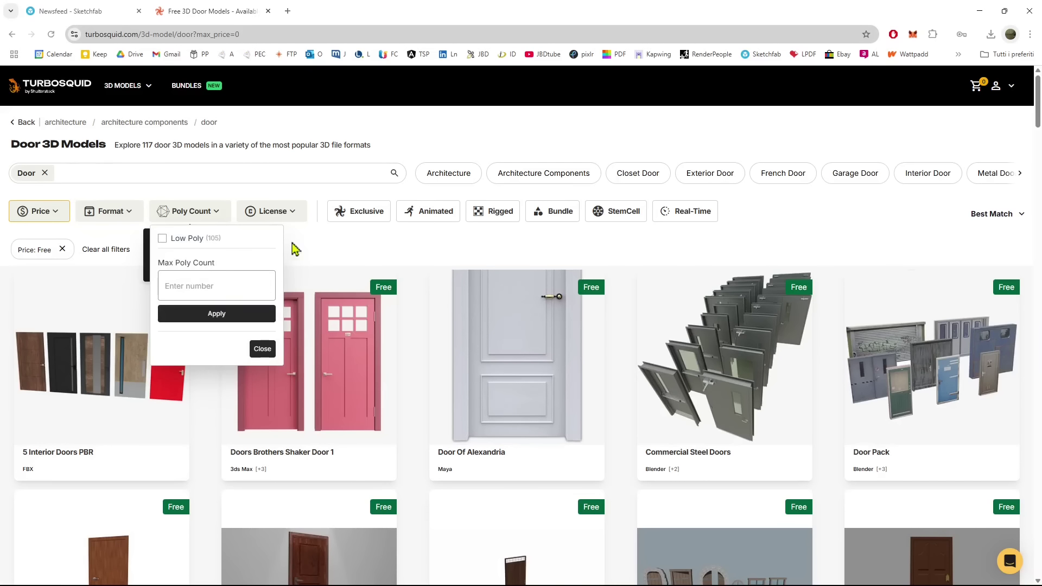
left_click(194, 216)
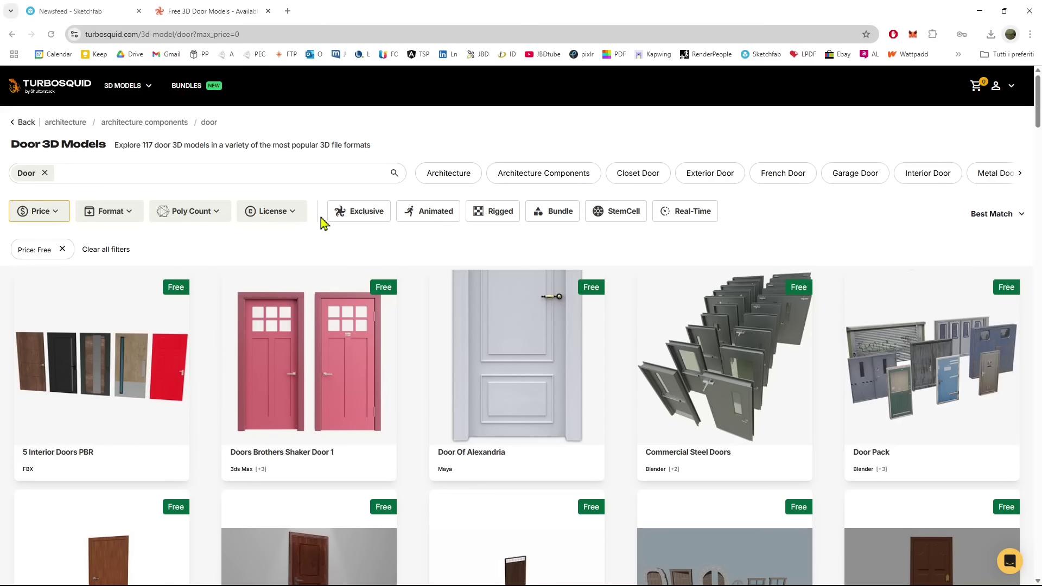
Open the free 5 Interior Doors PBR model, proceed to its download and expand its complete file list
scroll(304, 336, "down", 1)
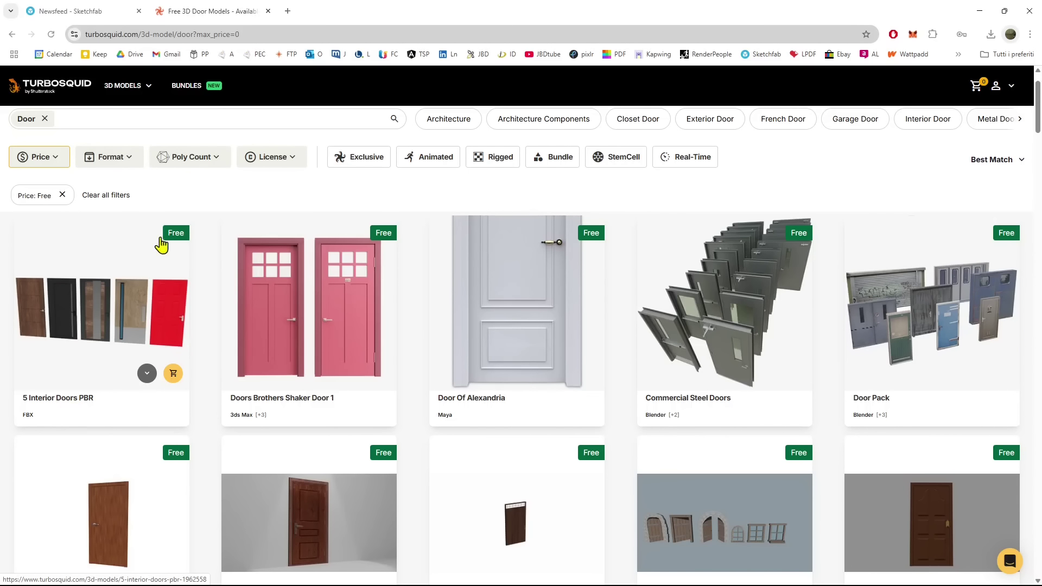
left_click(134, 330)
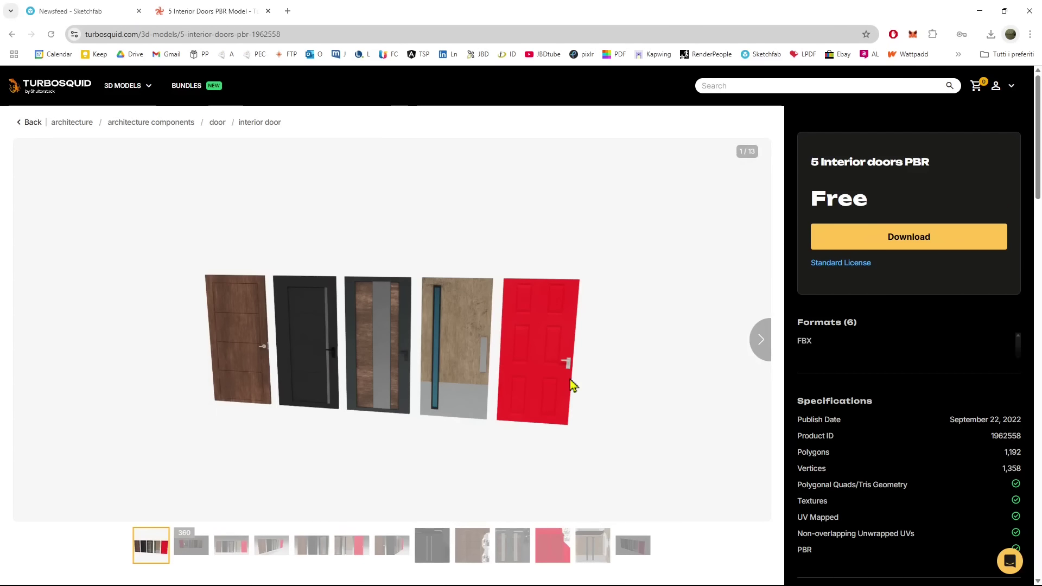
left_click(917, 241)
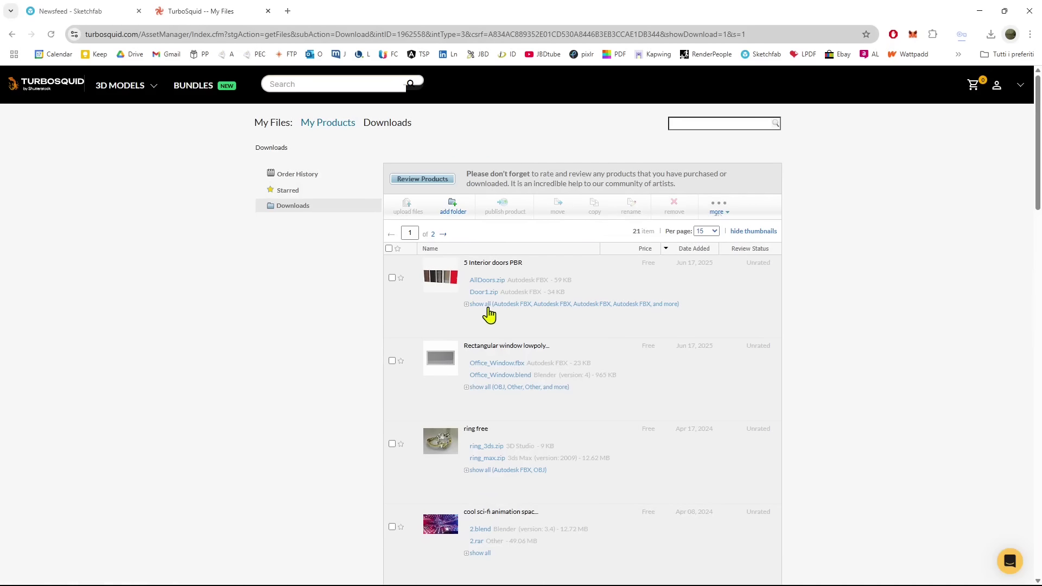
left_click(467, 305)
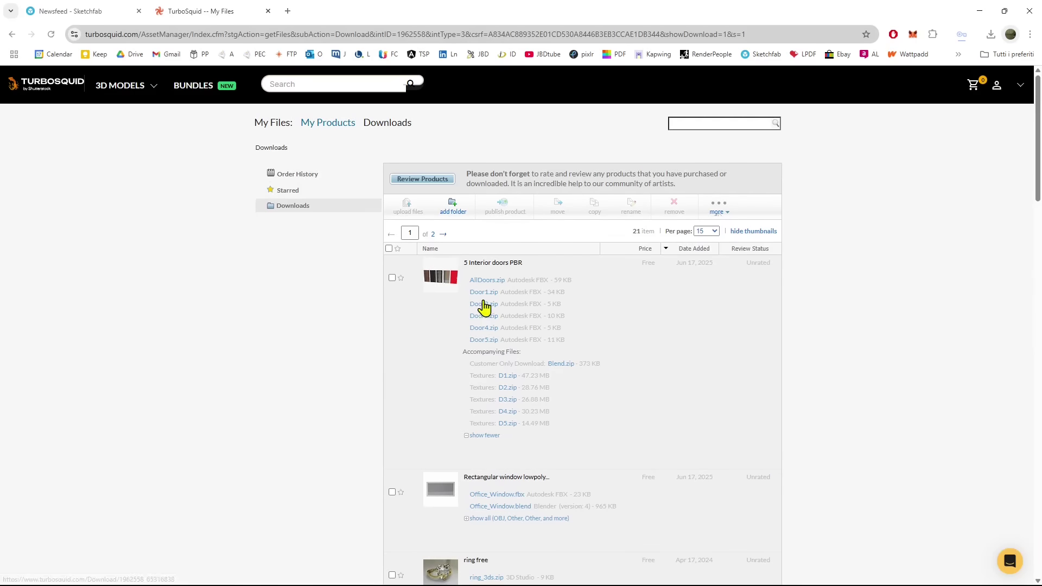